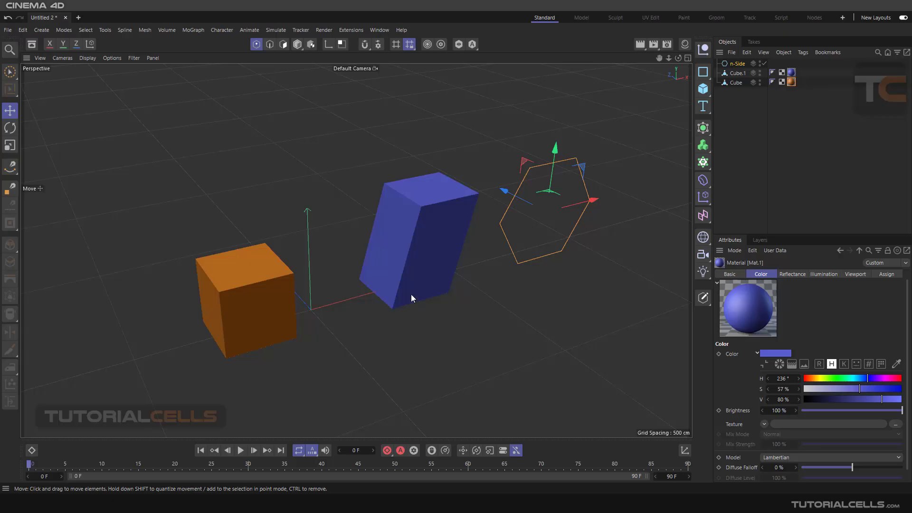
- Detach the Guide commands as a floating palette and place it over the upper-left area of the viewport
{"action": "left_click", "coordinate": [105, 30]}
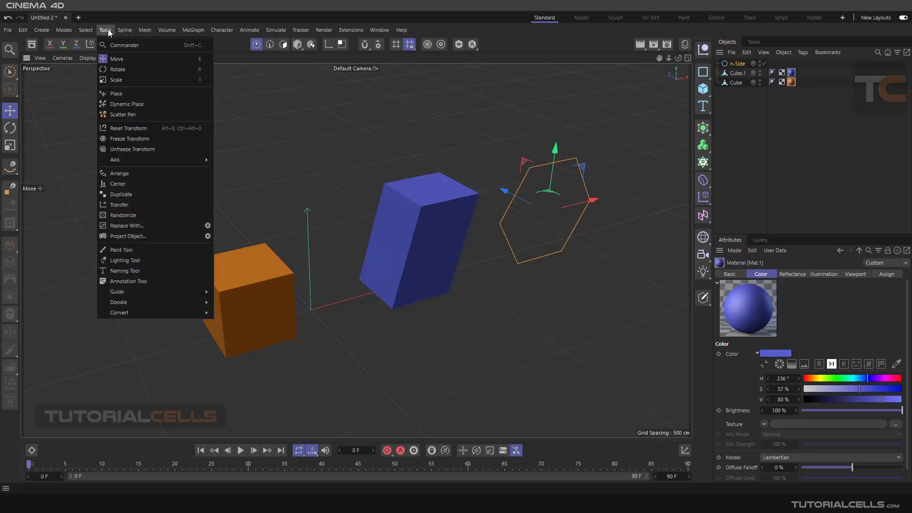
{"action": "mouse_move", "coordinate": [135, 290]}
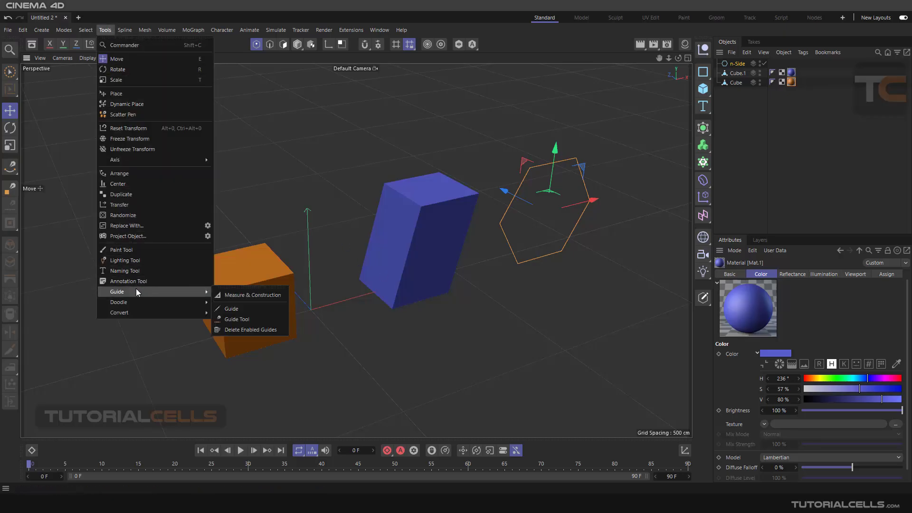
{"action": "left_click", "coordinate": [237, 288]}
{"action": "left_click_drag", "start_coordinate": [229, 278], "coordinate": [99, 90]}
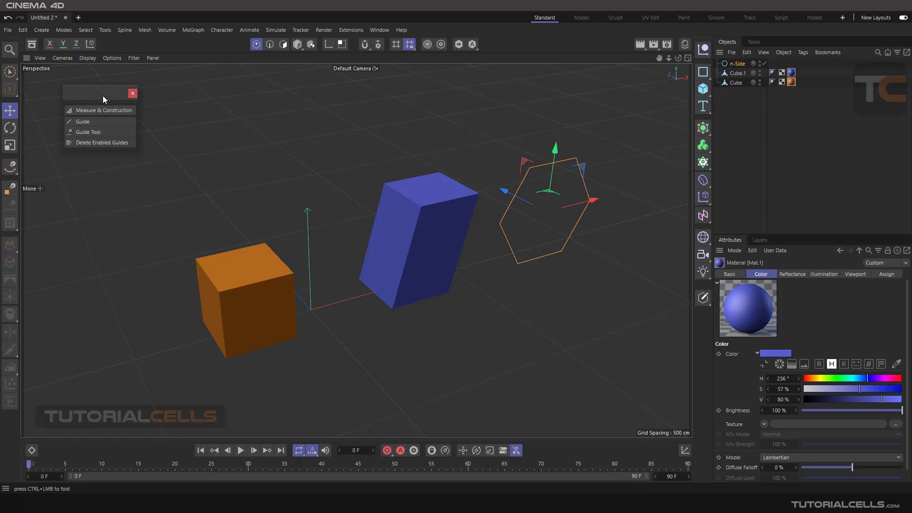
{"action": "left_click_drag", "start_coordinate": [103, 96], "coordinate": [103, 106]}
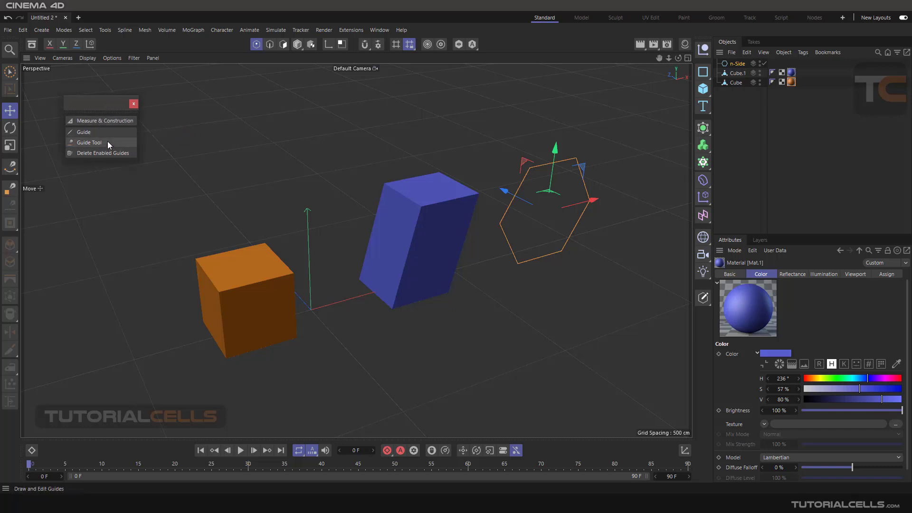
{"action": "left_click_drag", "start_coordinate": [107, 106], "coordinate": [95, 102]}
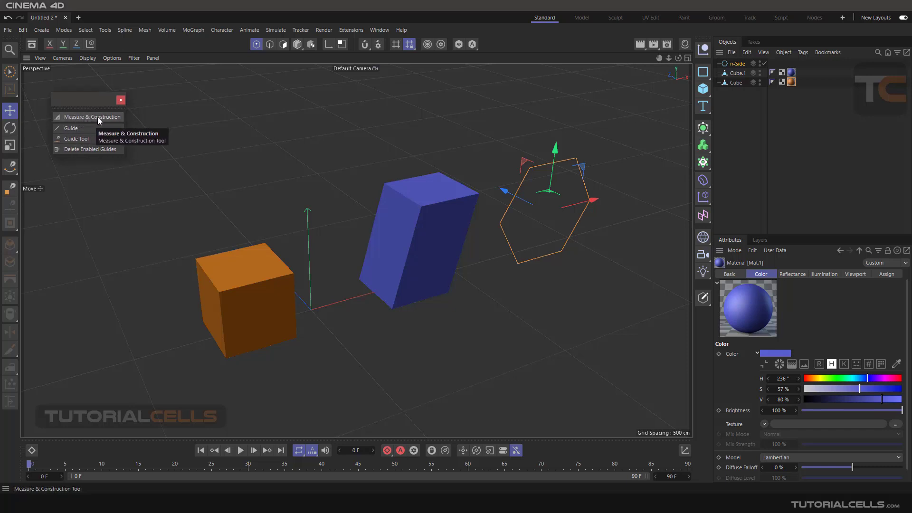
{"action": "left_click", "coordinate": [381, 45]}
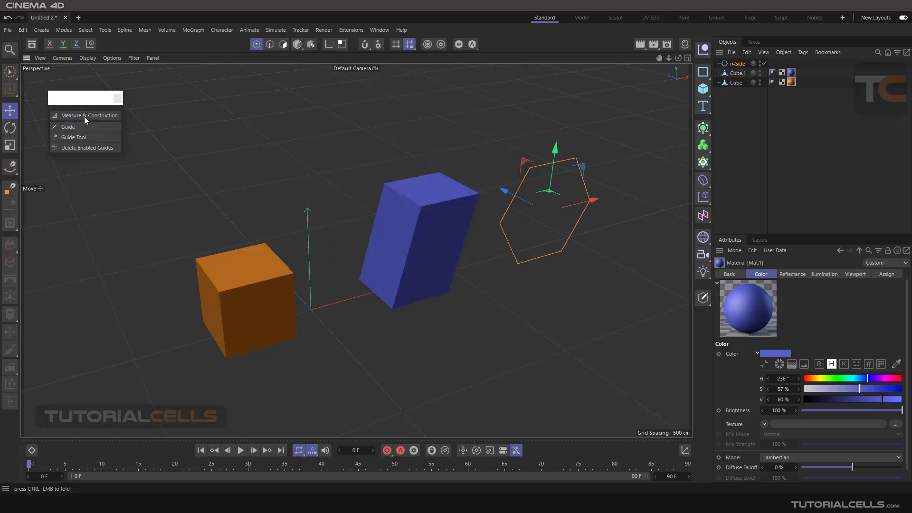
- Set the floating guide palette to Large Icons, enlarge it to fit all its commands, and reposition it in the viewport
{"action": "right_click", "coordinate": [92, 133]}
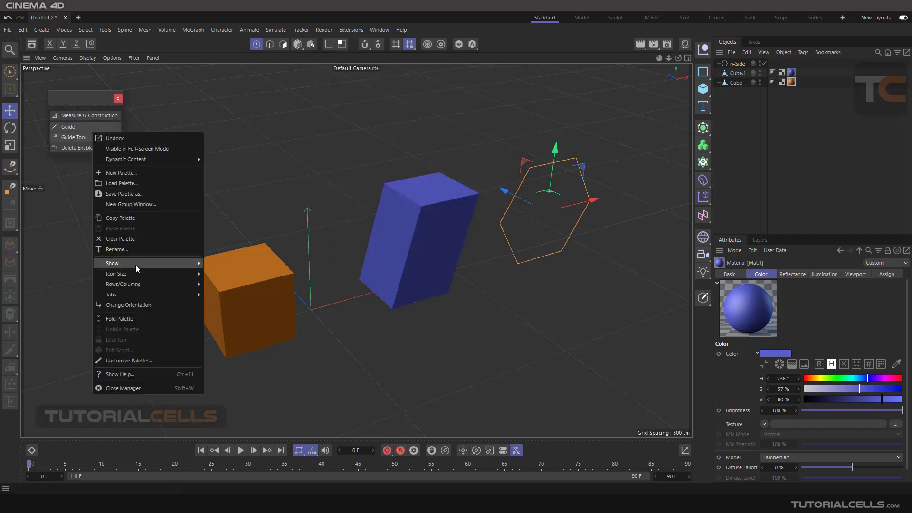
{"action": "mouse_move", "coordinate": [199, 272]}
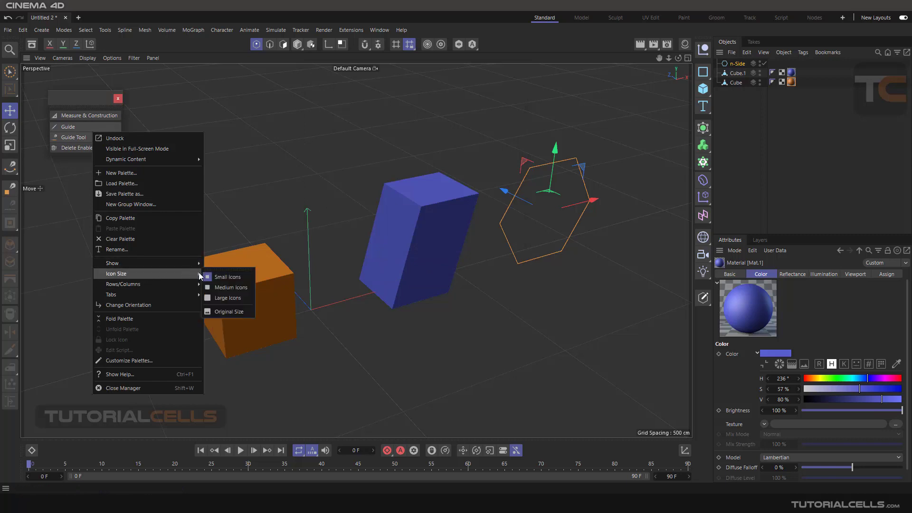
{"action": "left_click", "coordinate": [230, 297]}
{"action": "left_click_drag", "start_coordinate": [120, 160], "coordinate": [121, 180]}
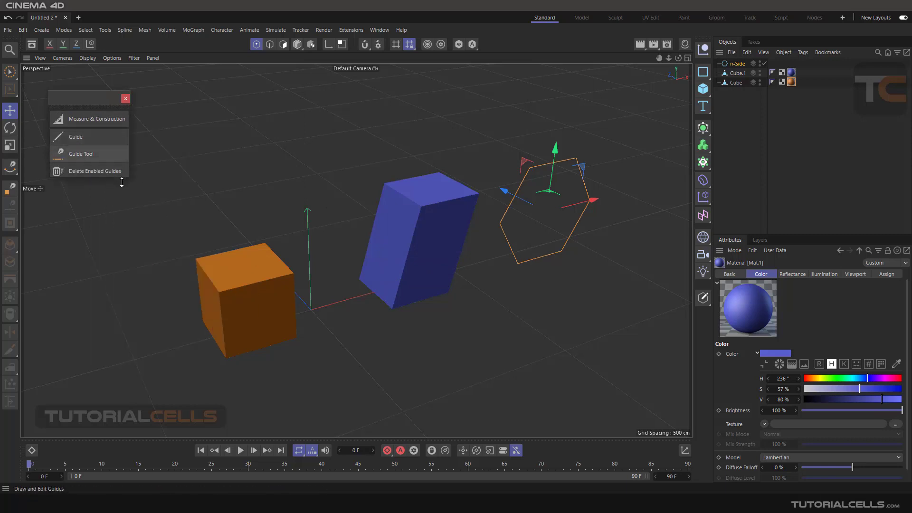
{"action": "left_click_drag", "start_coordinate": [98, 104], "coordinate": [100, 124]}
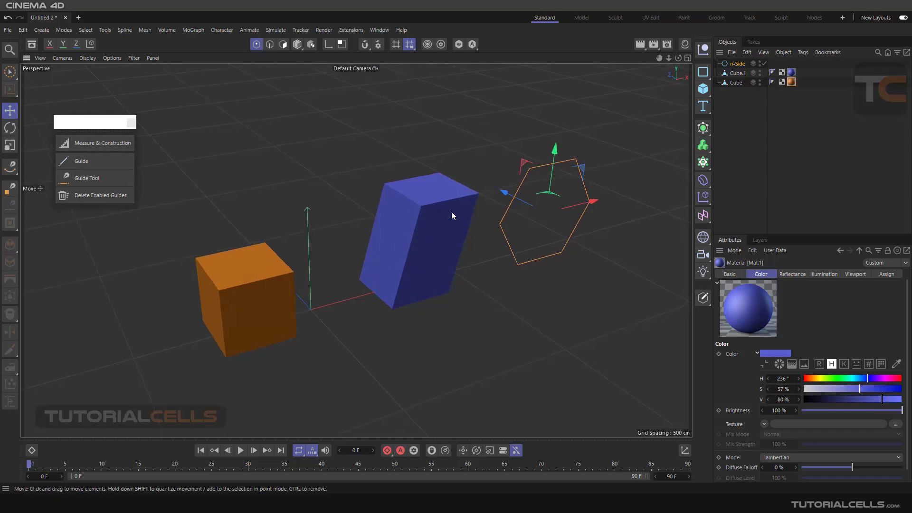
- Activate the Measure & Construction tool and enable Snap in the modeling settings
{"action": "left_click", "coordinate": [112, 143]}
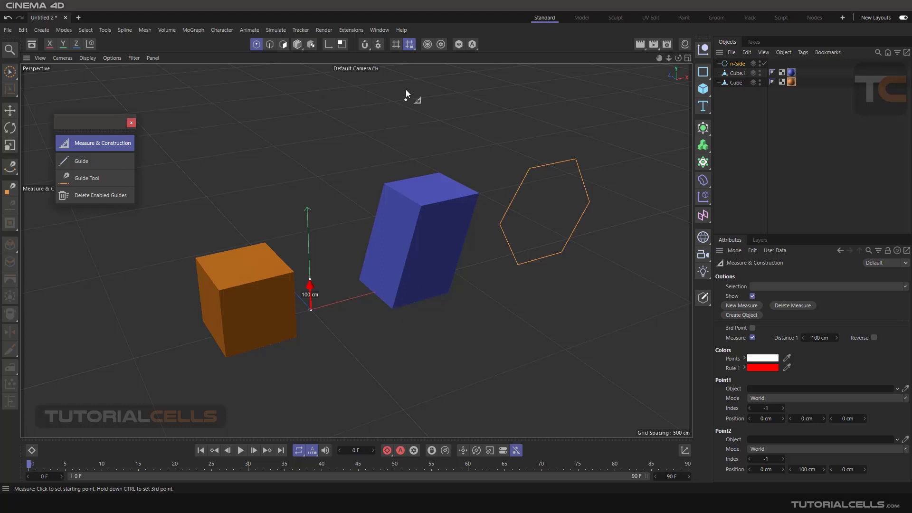
{"action": "left_click", "coordinate": [377, 46]}
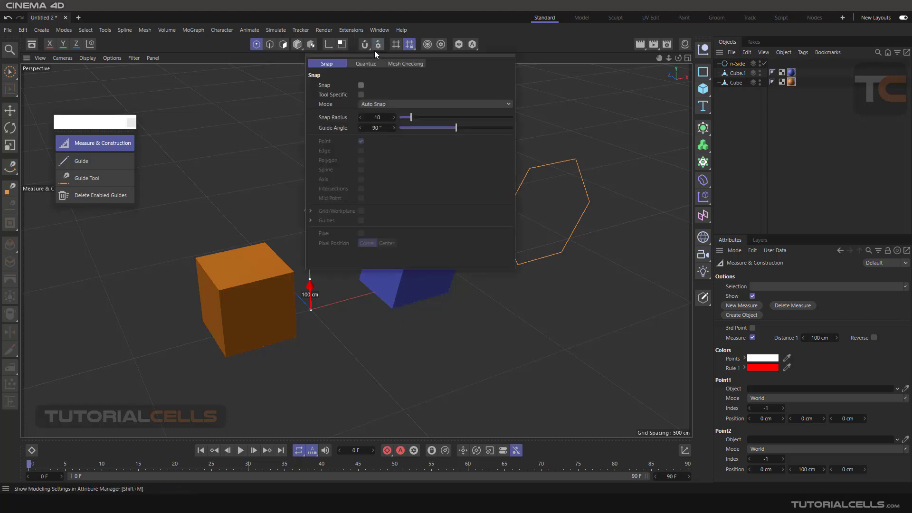
{"action": "left_click", "coordinate": [361, 86]}
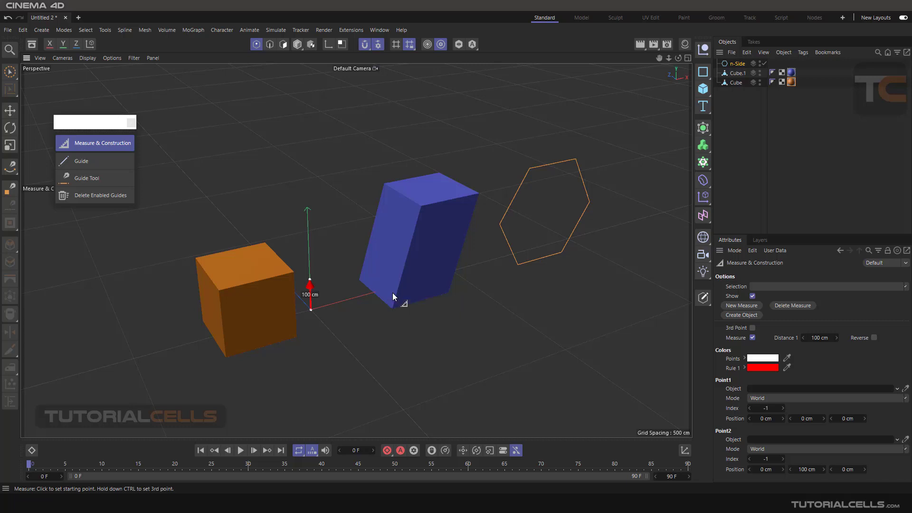
- Measure the blue box's slanted front edge from bottom to top corner without the box selected, and delete that measurement
{"action": "left_click_drag", "start_coordinate": [393, 309], "coordinate": [422, 207]}
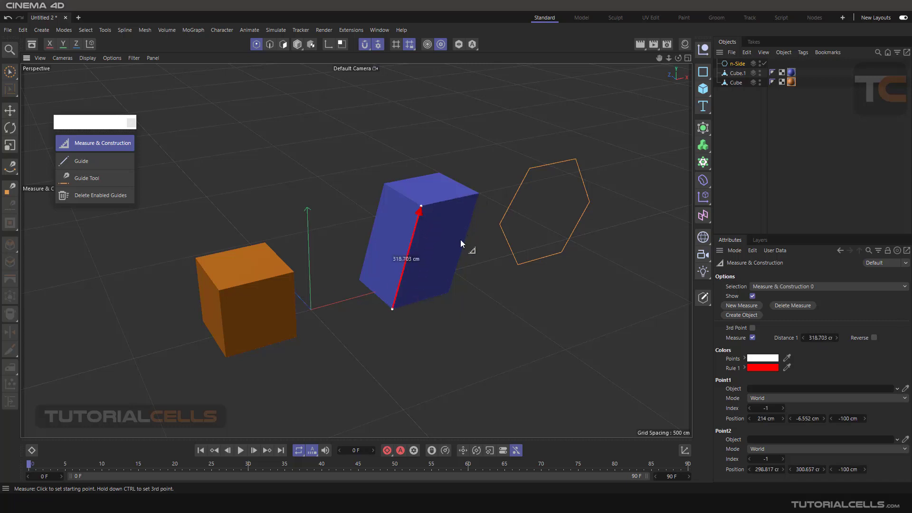
{"action": "mouse_move", "coordinate": [461, 240]}
{"action": "left_mouse_down", "text": "alt"}
{"action": "mouse_move", "coordinate": [396, 221]}
{"action": "mouse_move", "coordinate": [454, 226]}
{"action": "left_mouse_up", "text": "alt"}
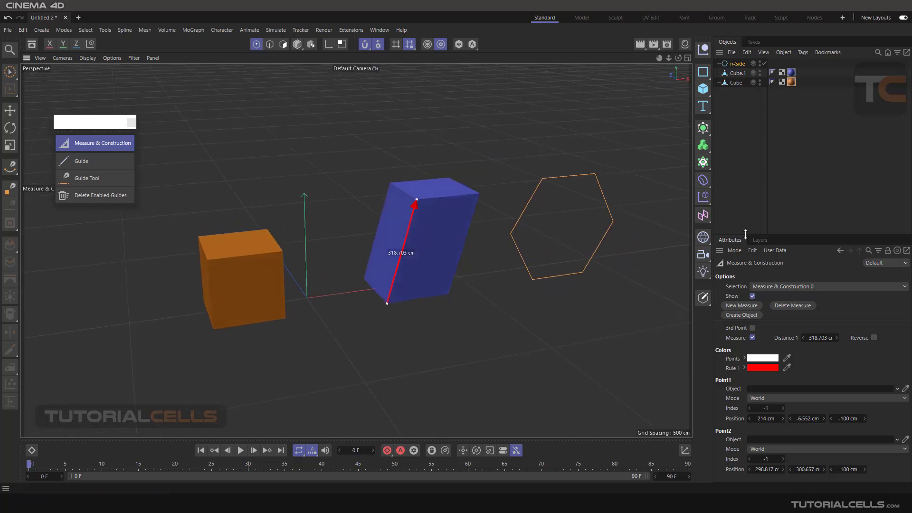
{"action": "left_click_drag", "start_coordinate": [752, 235], "coordinate": [759, 159]}
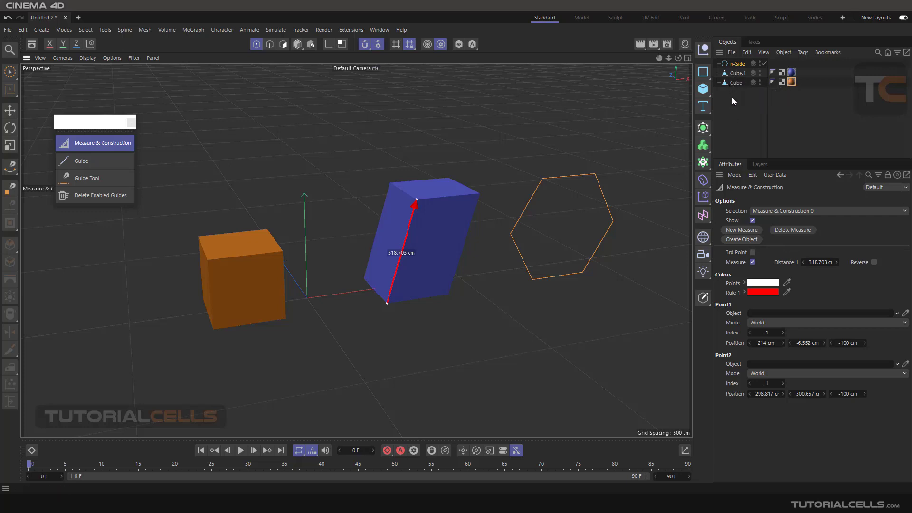
{"action": "left_click", "coordinate": [802, 233]}
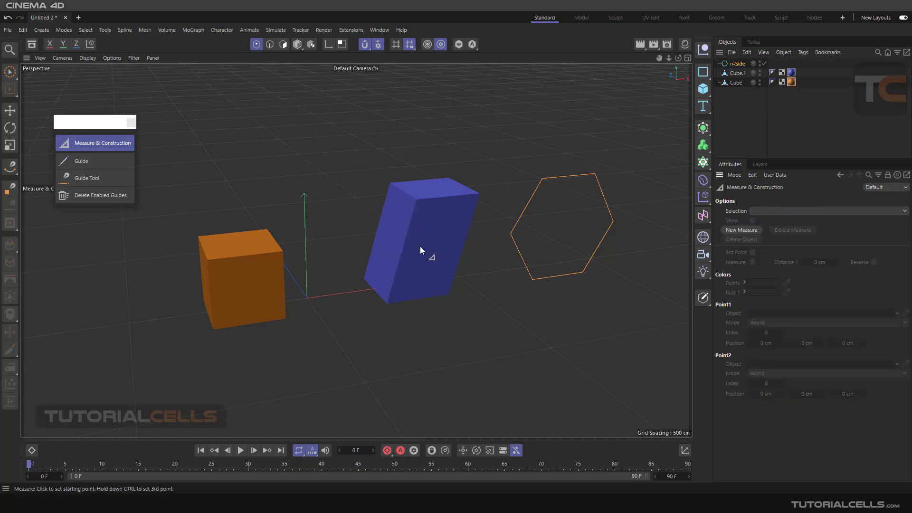
- With Cube.1 selected, measure the blue box's slanted front edge from its bottom corner to its top corner
{"action": "left_click", "coordinate": [736, 75]}
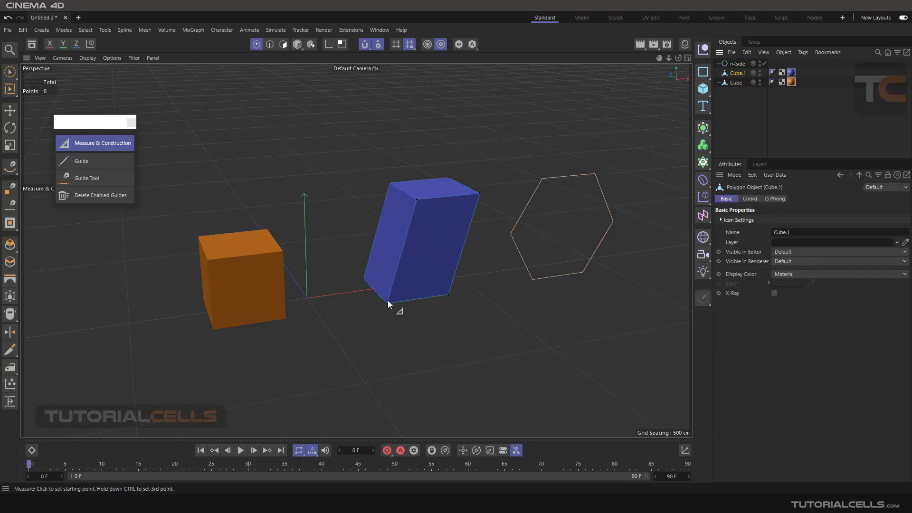
{"action": "left_click", "coordinate": [118, 145]}
{"action": "left_click_drag", "start_coordinate": [311, 281], "coordinate": [345, 296], "text": "alt"}
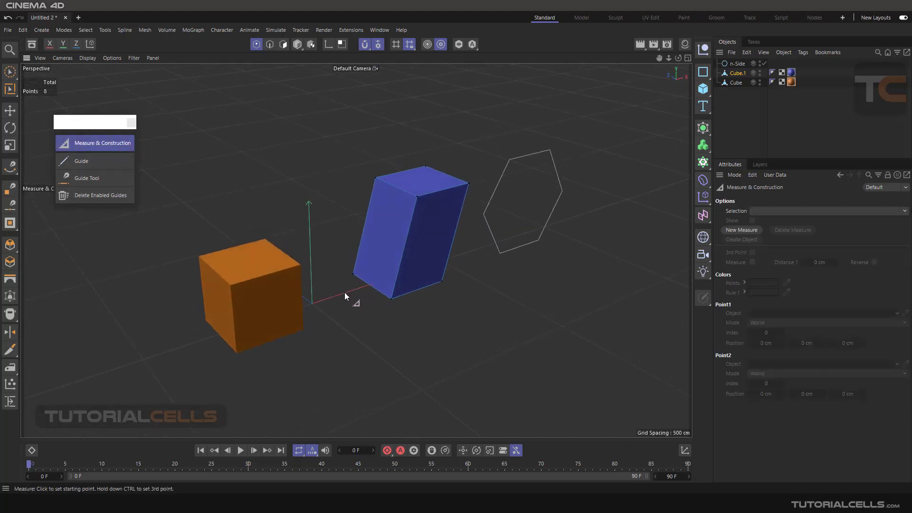
{"action": "mouse_move", "coordinate": [344, 292]}
{"action": "middle_mouse_down", "text": "alt"}
{"action": "mouse_move", "coordinate": [379, 286]}
{"action": "mouse_move", "coordinate": [359, 286]}
{"action": "middle_mouse_up", "text": "alt"}
{"action": "left_click_drag", "start_coordinate": [358, 287], "coordinate": [345, 296], "text": "alt"}
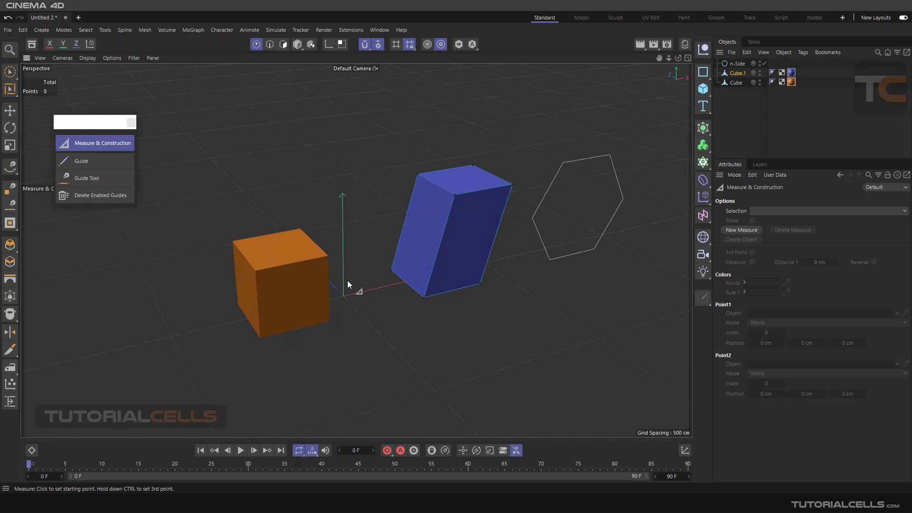
{"action": "left_click", "coordinate": [9, 110]}
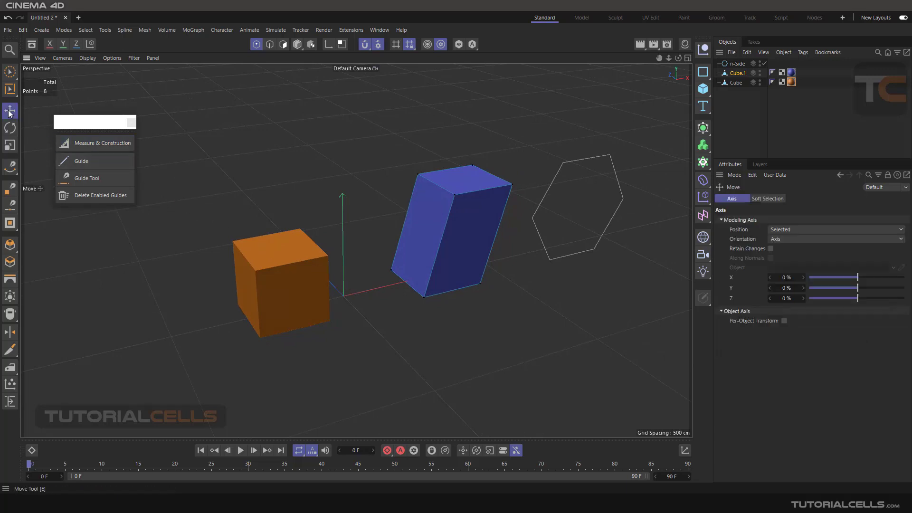
{"action": "left_click", "coordinate": [84, 141]}
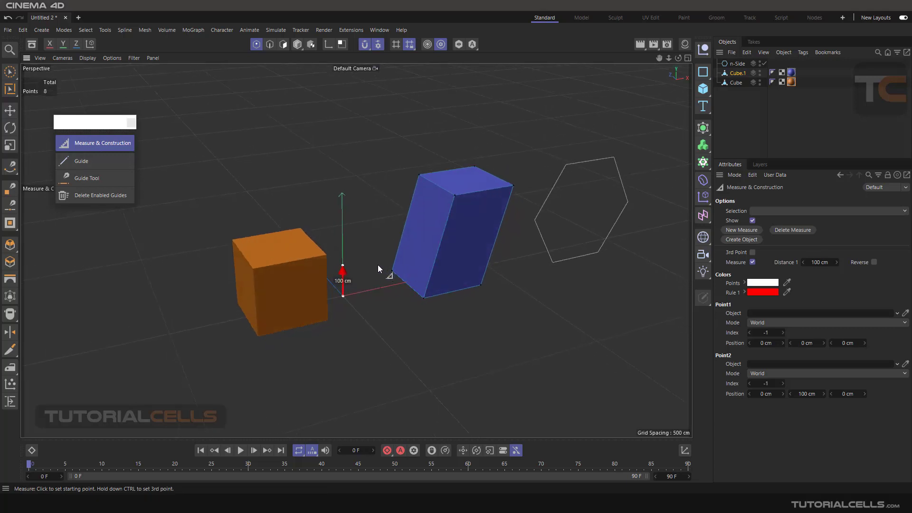
{"action": "left_click_drag", "start_coordinate": [381, 263], "coordinate": [372, 259], "text": "alt"}
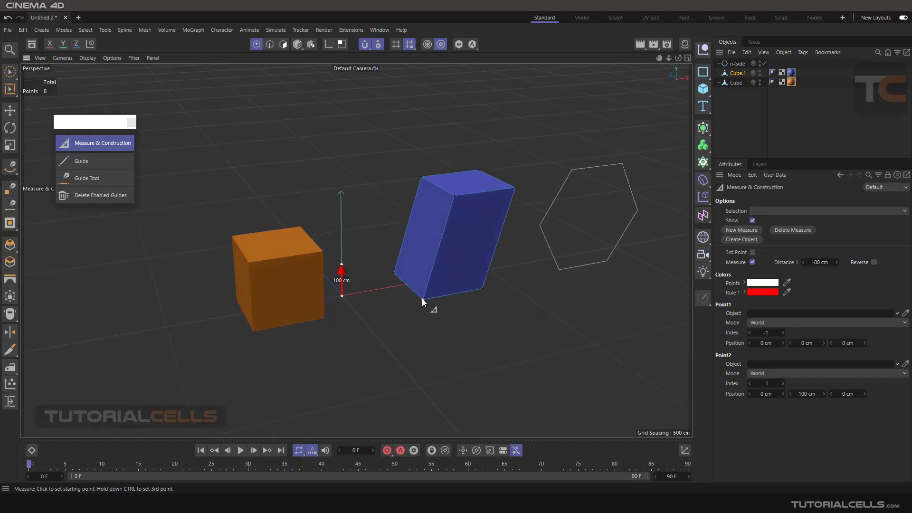
{"action": "left_click_drag", "start_coordinate": [423, 301], "coordinate": [455, 202]}
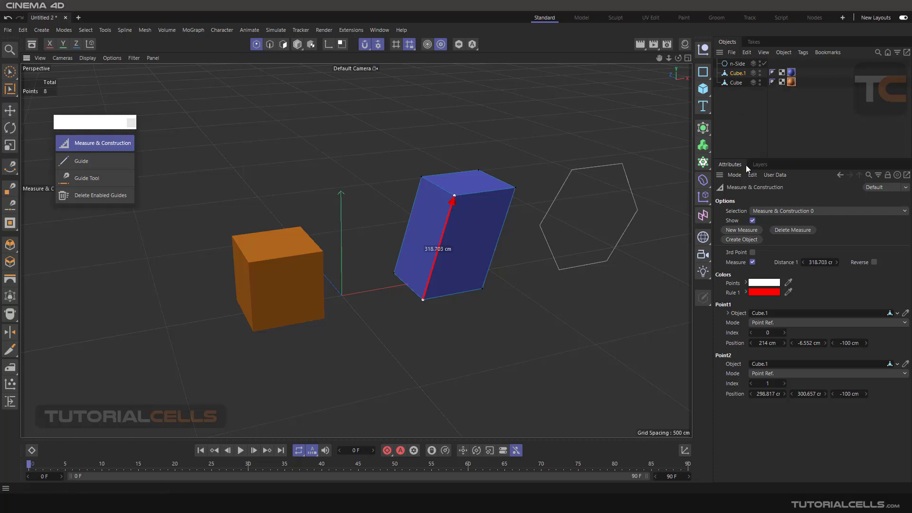
- Create a Measure Object from the edge measurement, select it, and toggle its Show option off and back on
{"action": "left_click", "coordinate": [736, 242]}
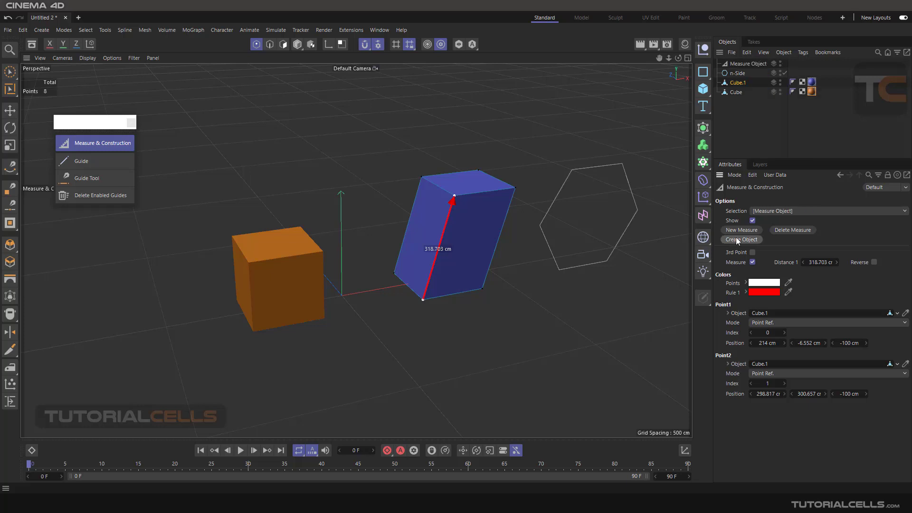
{"action": "left_click", "coordinate": [750, 65]}
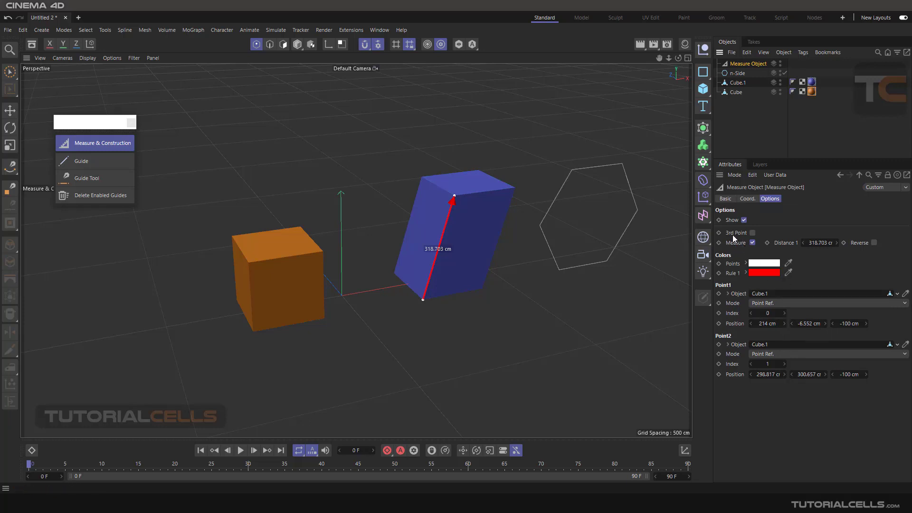
{"action": "left_click", "coordinate": [744, 220]}
{"action": "left_click", "coordinate": [745, 220]}
{"action": "left_click", "coordinate": [744, 221]}
{"action": "left_click", "coordinate": [744, 221]}
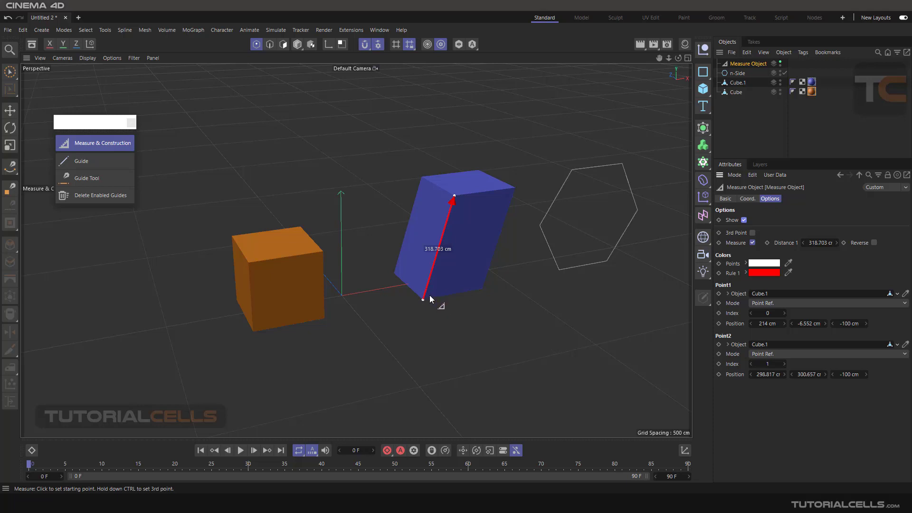
- Add a third measuring point at the lower right corner of the blue box's front face
{"action": "scroll", "coordinate": [435, 304], "scroll_direction": "up", "scroll_amount": 5}
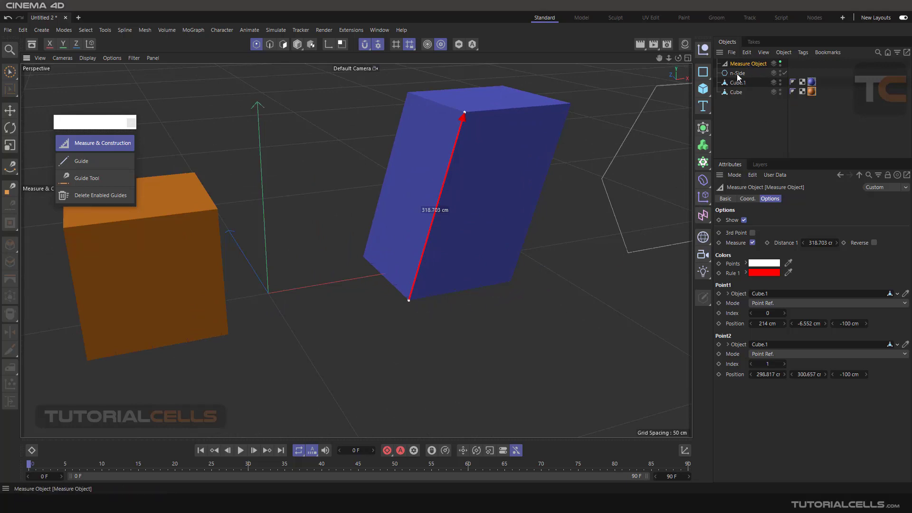
{"action": "left_click", "coordinate": [510, 282], "text": "ctrl"}
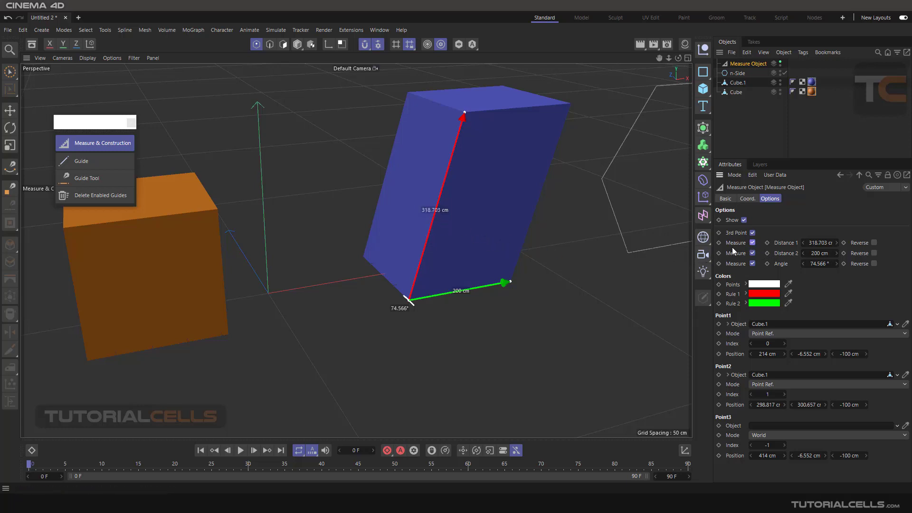
- Try to change the Measure Object's Distance 2 to 197 cm, and inspect the Mode options of Point3
{"action": "left_click", "coordinate": [752, 253]}
{"action": "left_click", "coordinate": [815, 264]}
{"action": "left_click_drag", "start_coordinate": [816, 256], "coordinate": [813, 255]}
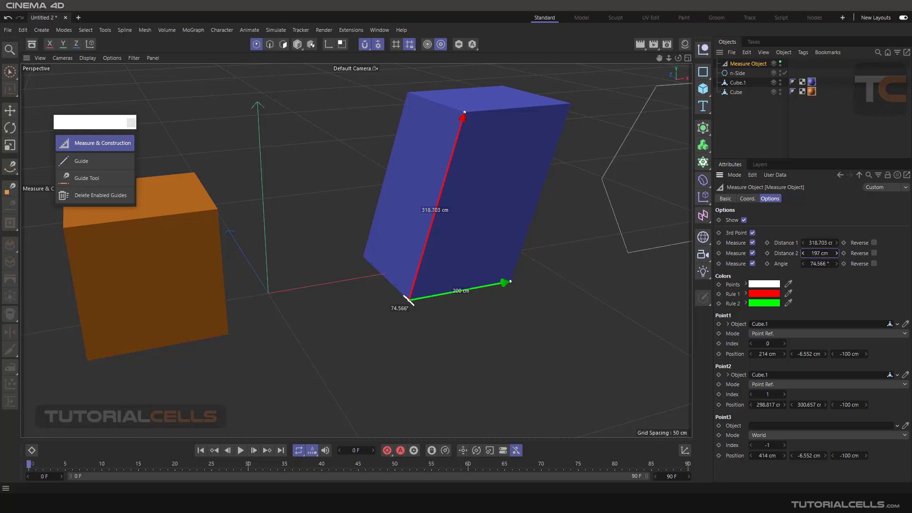
{"action": "left_click", "coordinate": [813, 245]}
{"action": "left_click_drag", "start_coordinate": [809, 259], "coordinate": [813, 259]}
{"action": "left_click", "coordinate": [846, 436]}
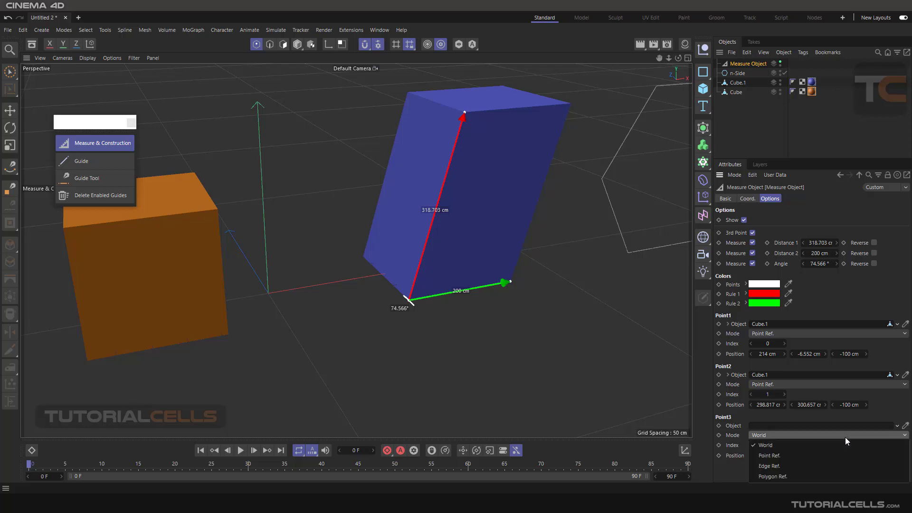
{"action": "left_click", "coordinate": [845, 437]}
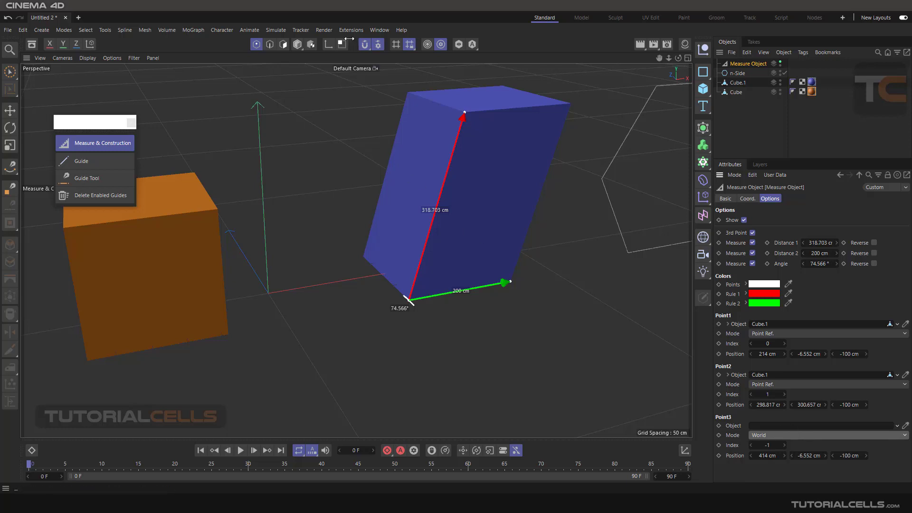
- Open the Structure Manager and move its window clear of the object list
{"action": "left_click", "coordinate": [379, 30]}
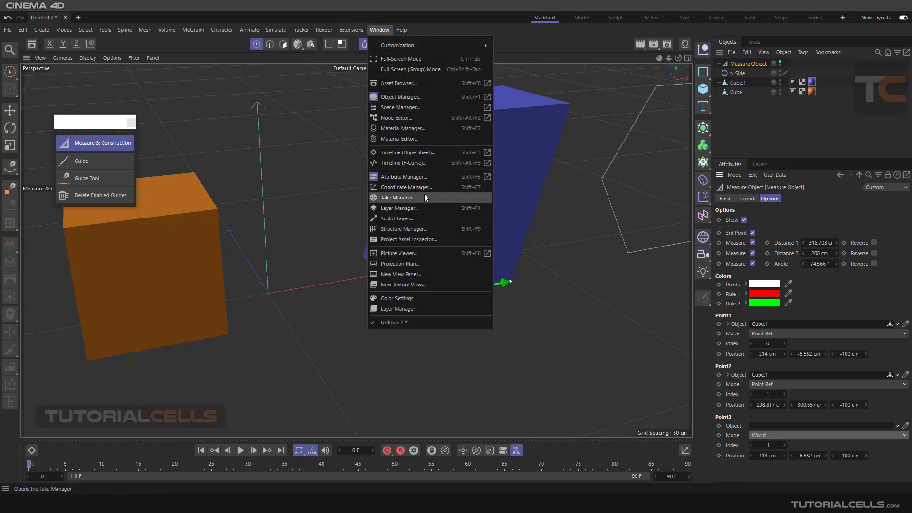
{"action": "left_click", "coordinate": [424, 229]}
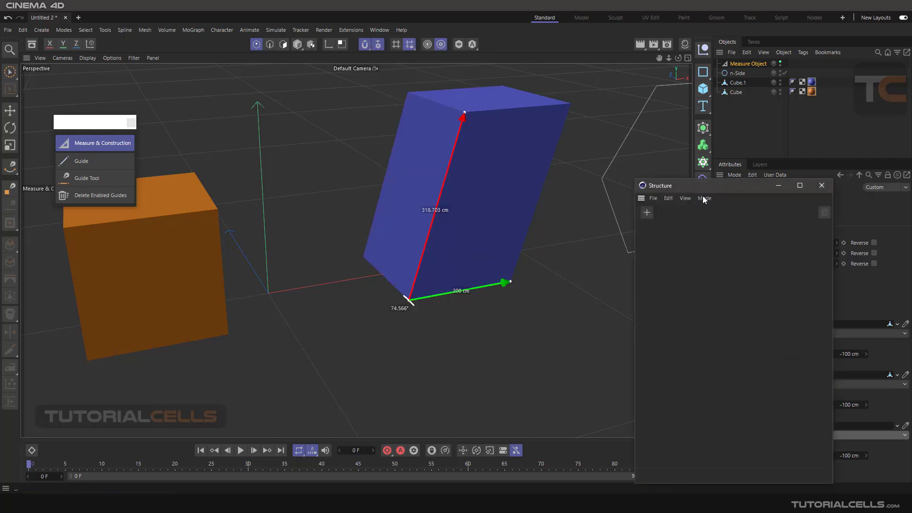
{"action": "left_click_drag", "start_coordinate": [704, 188], "coordinate": [654, 134]}
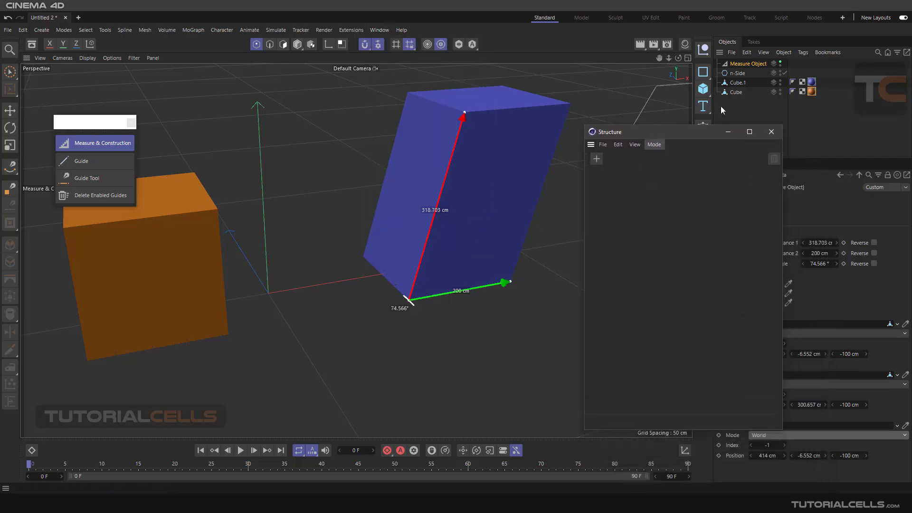
- Inspect the blue box's points 1, 2 and 3 in the Structure Manager, and close its window
{"action": "left_click", "coordinate": [736, 83]}
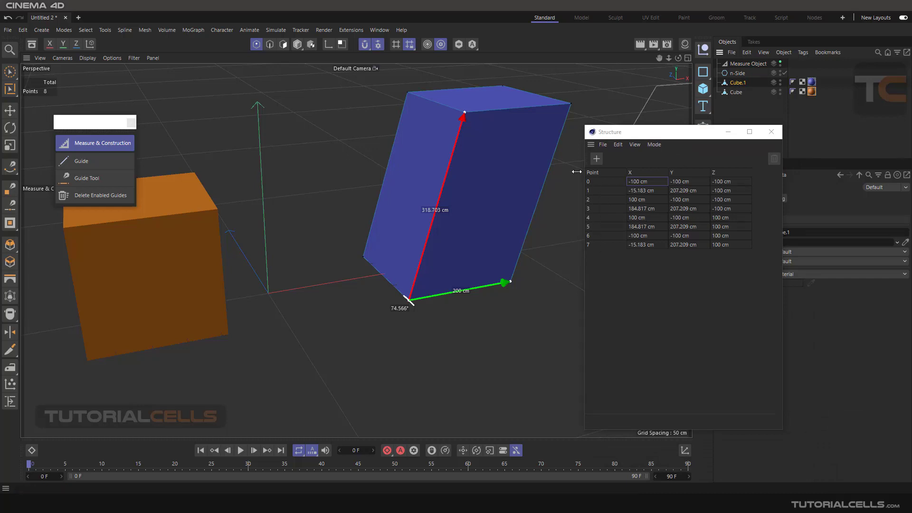
{"action": "left_click", "coordinate": [620, 190]}
{"action": "left_click", "coordinate": [621, 199]}
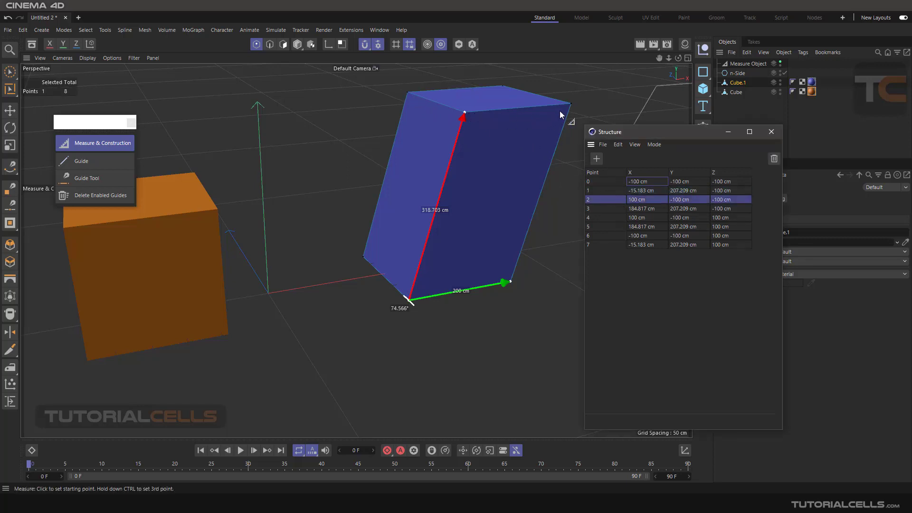
{"action": "left_click", "coordinate": [616, 208]}
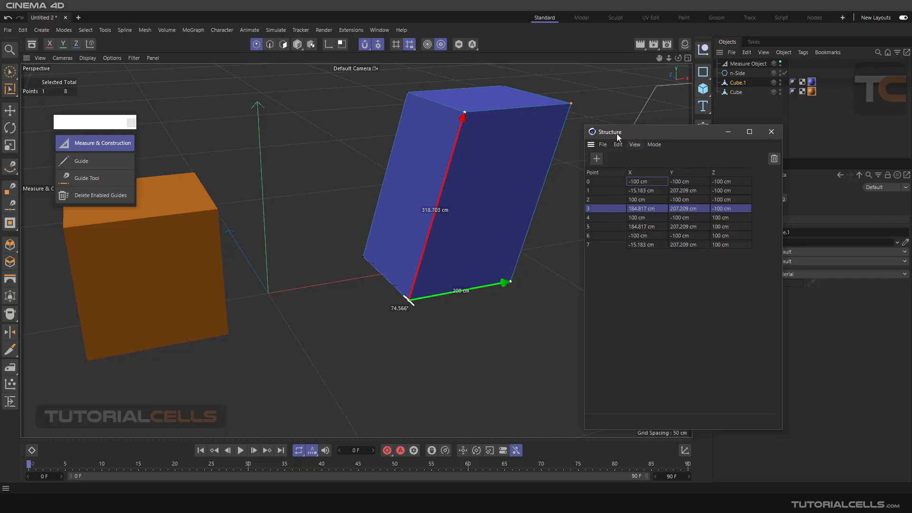
{"action": "left_click", "coordinate": [771, 132]}
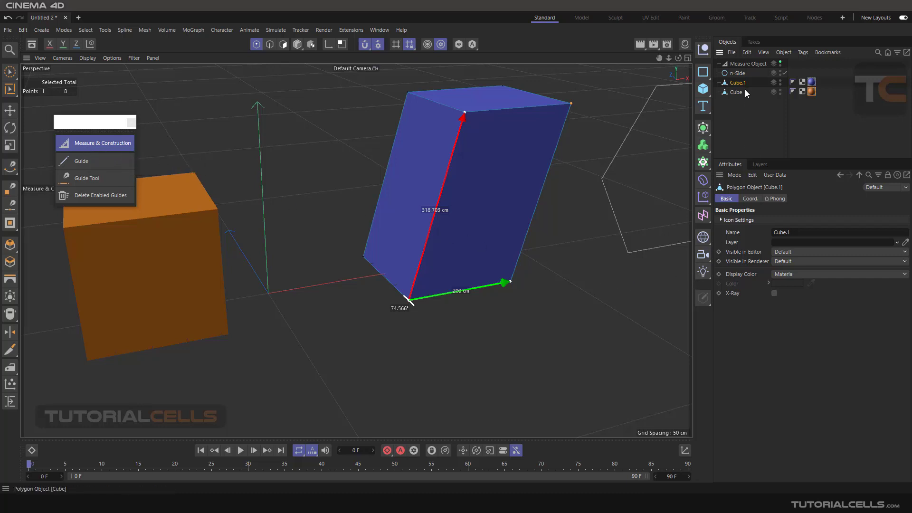
- Delete the Measure Object from the scene
{"action": "left_click", "coordinate": [747, 64]}
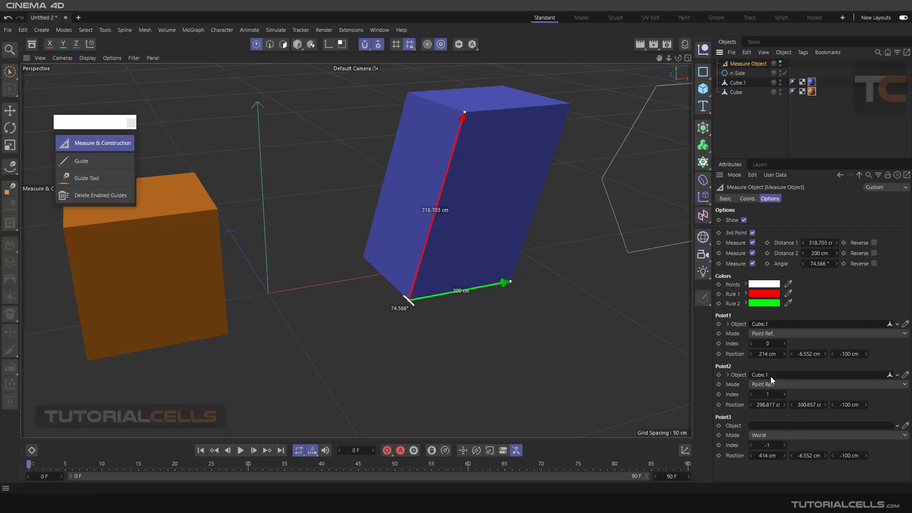
{"action": "scroll", "coordinate": [428, 240], "scroll_direction": "down", "scroll_amount": 4}
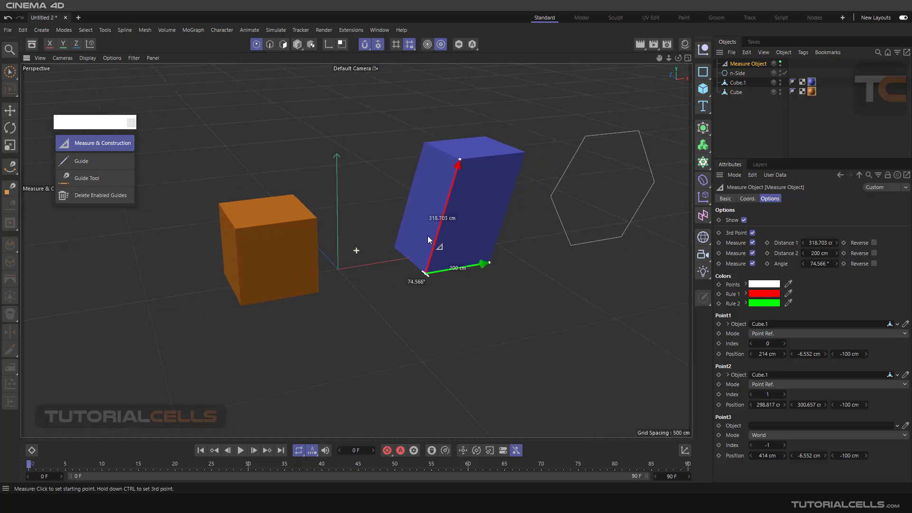
{"action": "middle_click_drag", "start_coordinate": [551, 228], "coordinate": [482, 242], "text": "alt"}
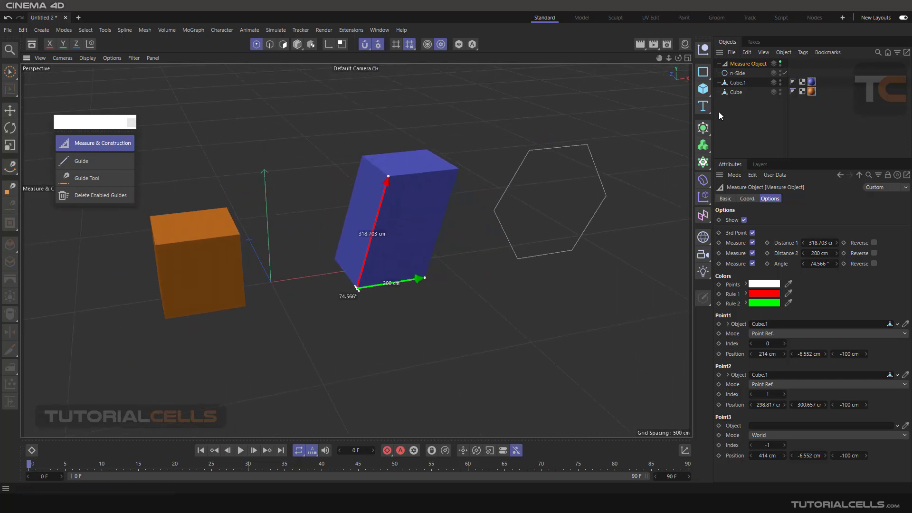
{"action": "left_click", "coordinate": [738, 74]}
{"action": "left_click_drag", "start_coordinate": [684, 109], "coordinate": [564, 172], "text": "alt"}
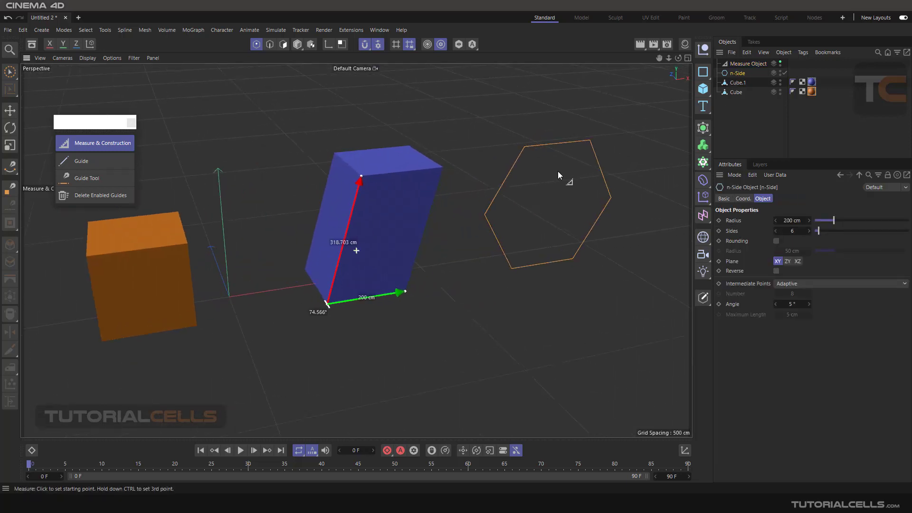
{"action": "middle_click_drag", "start_coordinate": [557, 171], "coordinate": [532, 197], "text": "alt"}
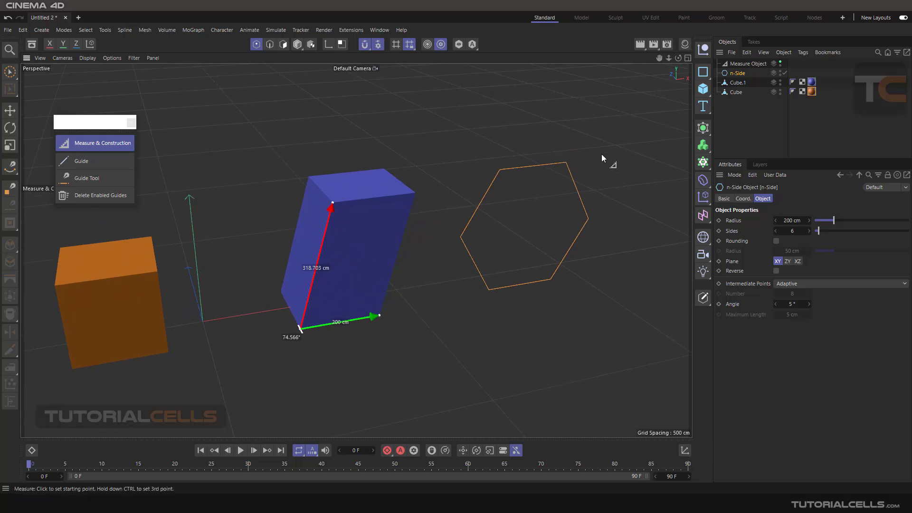
{"action": "left_click", "coordinate": [738, 65]}
{"action": "key", "text": "Delete"}
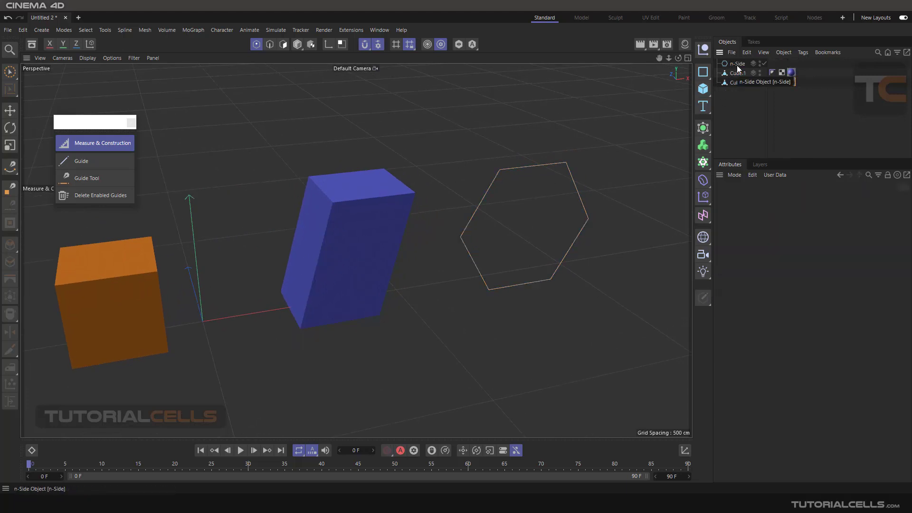
- Try to measure the n-Side spline from its upper left vertex with Measure & Construction, and delete that measurement
{"action": "left_click", "coordinate": [734, 64]}
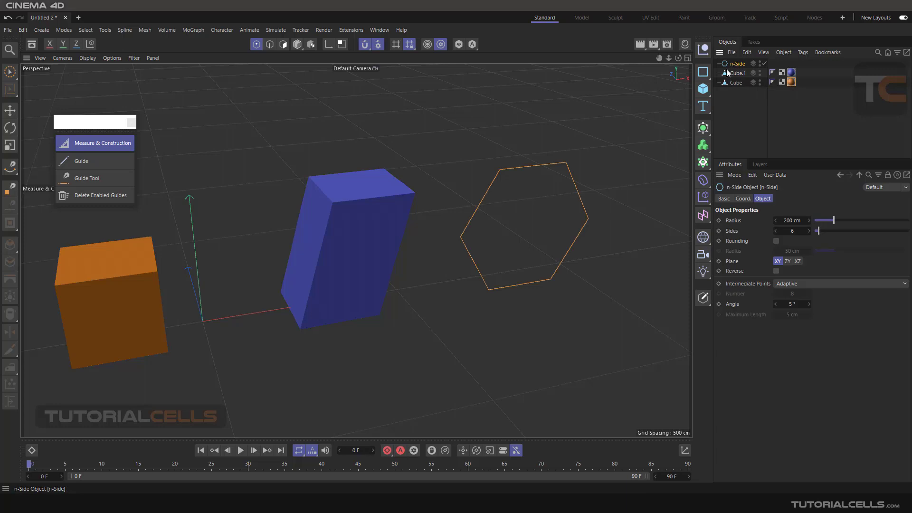
{"action": "scroll", "coordinate": [510, 186], "scroll_direction": "up", "scroll_amount": 2}
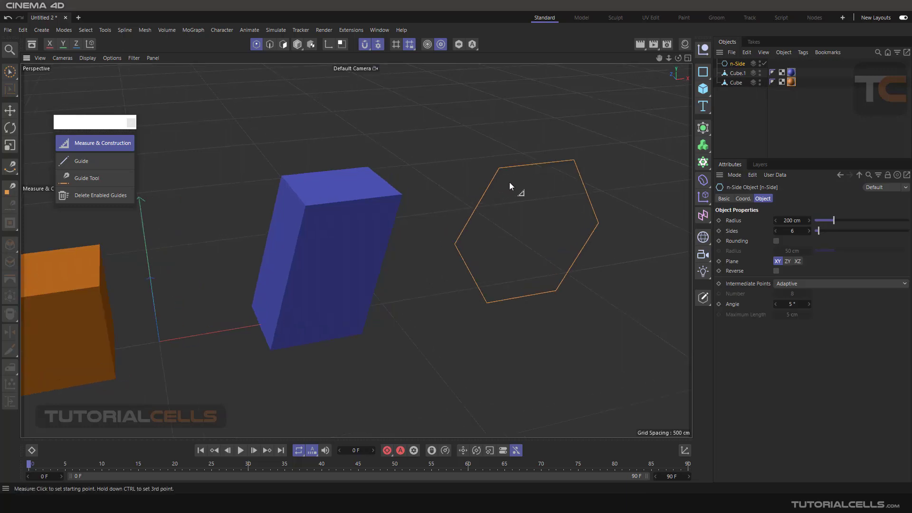
{"action": "scroll", "coordinate": [509, 182], "scroll_direction": "down", "scroll_amount": 3}
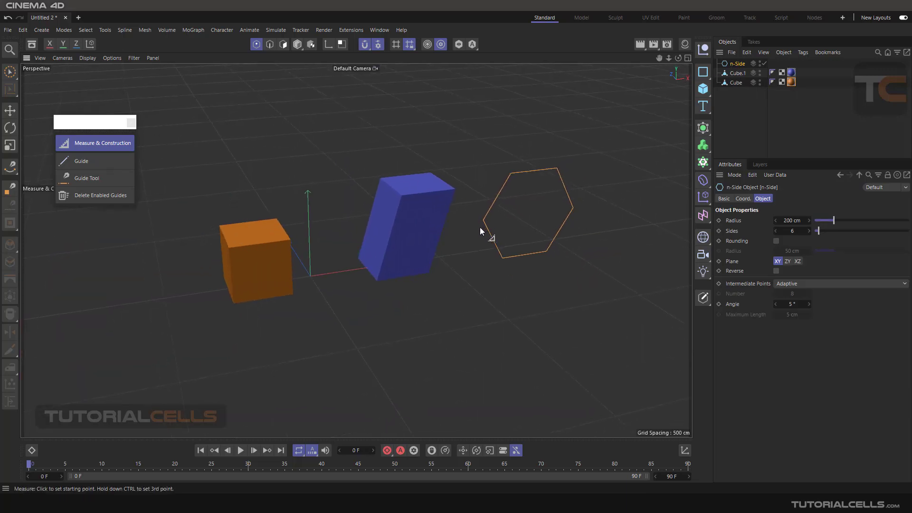
{"action": "left_click", "coordinate": [81, 144]}
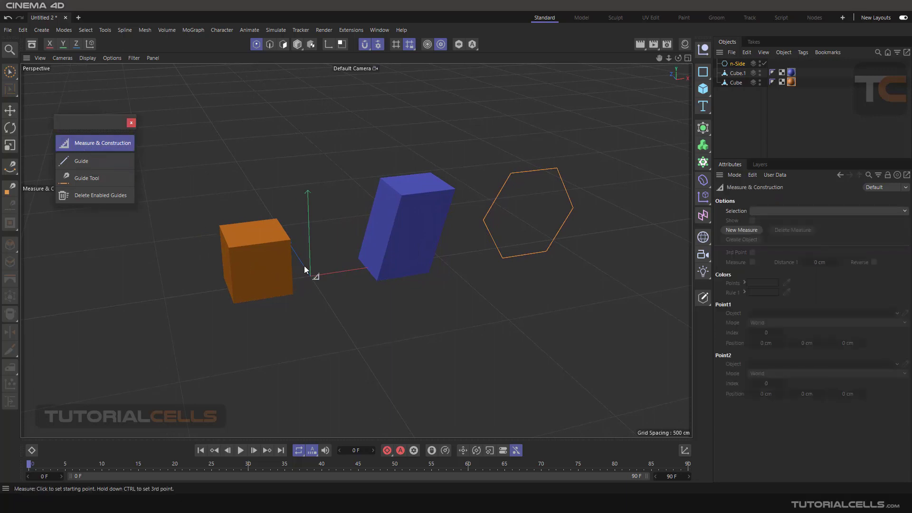
{"action": "left_click", "coordinate": [9, 111]}
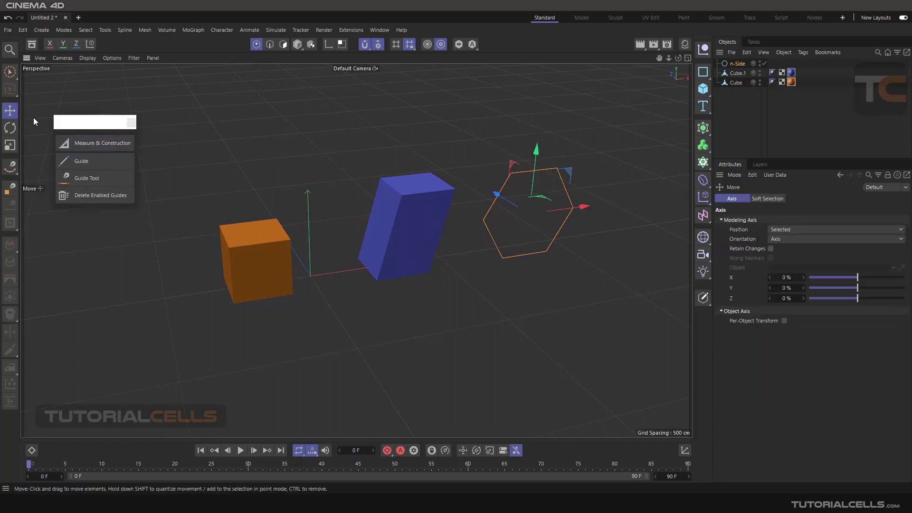
{"action": "left_click", "coordinate": [80, 143]}
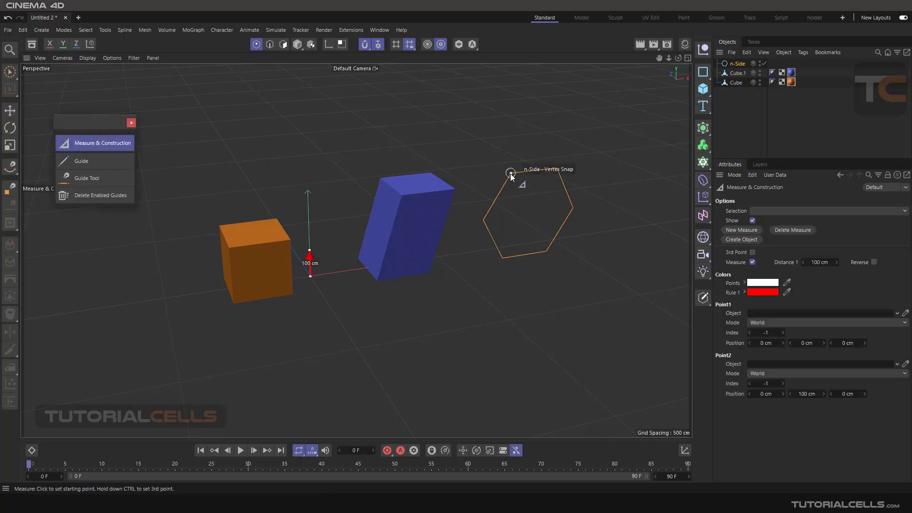
{"action": "left_click_drag", "start_coordinate": [509, 174], "coordinate": [518, 206]}
{"action": "key", "text": "o"}
{"action": "left_click", "coordinate": [789, 230]}
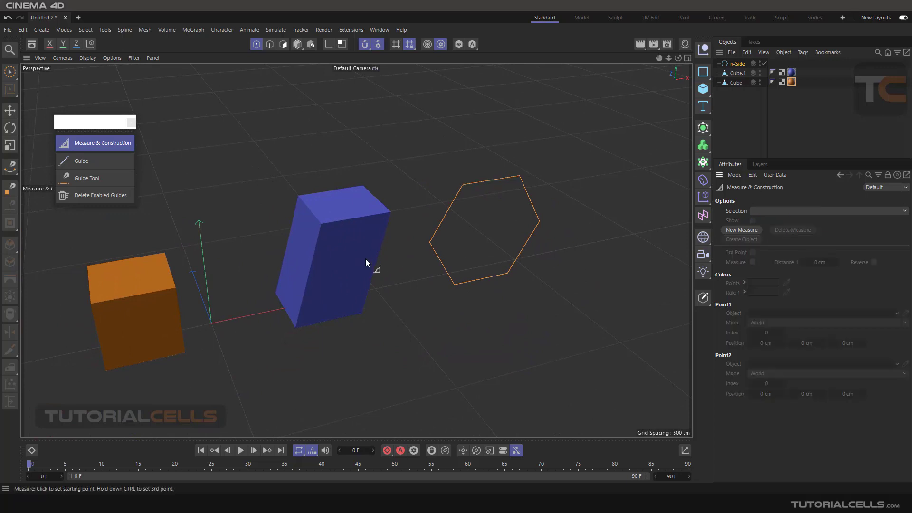
- Measure from the orange cube's lower right front corner to the blue box's nearest lower front corner
{"action": "left_click_drag", "start_coordinate": [371, 263], "coordinate": [380, 213], "text": "alt"}
{"action": "left_click", "coordinate": [9, 110]}
{"action": "left_click", "coordinate": [59, 140]}
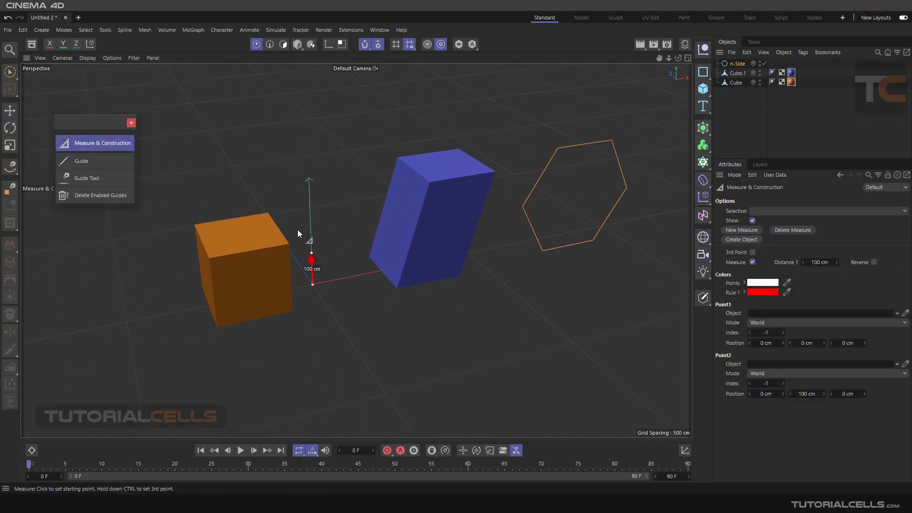
{"action": "left_click_drag", "start_coordinate": [374, 271], "coordinate": [301, 276], "text": "alt"}
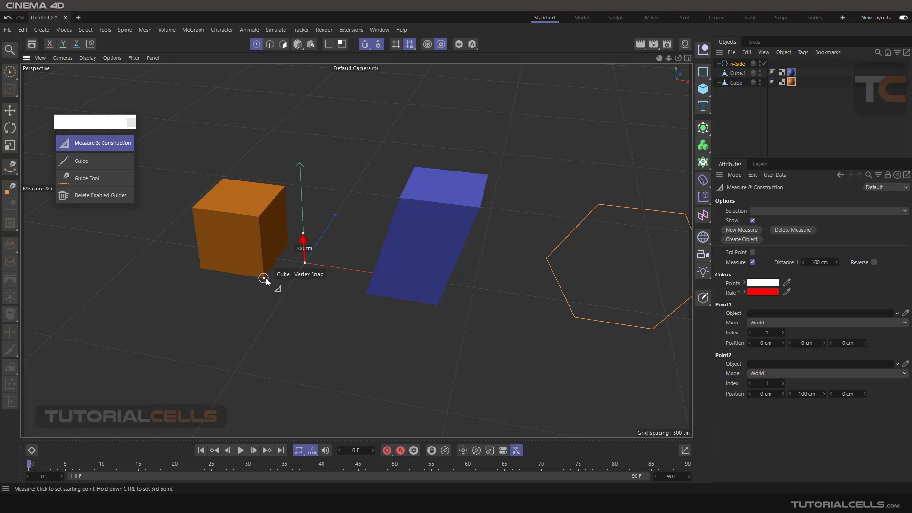
{"action": "left_click_drag", "start_coordinate": [264, 278], "coordinate": [366, 293]}
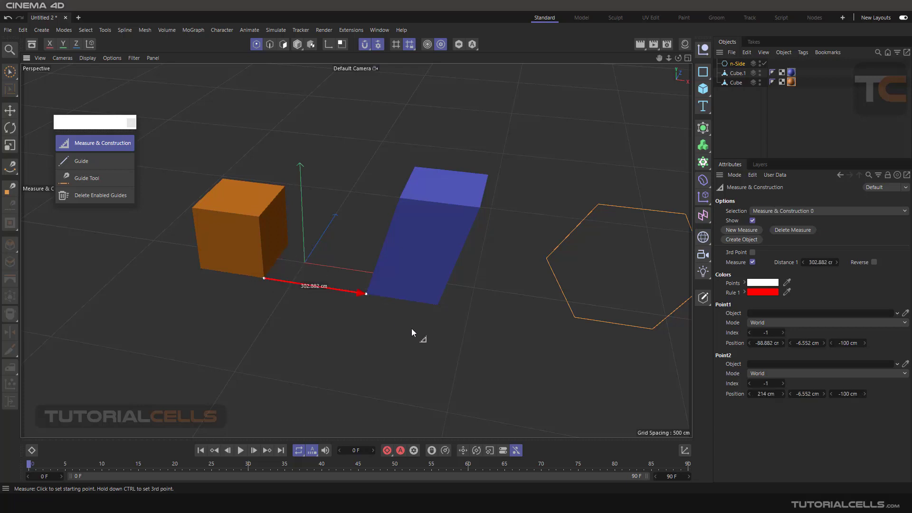
{"action": "left_click_drag", "start_coordinate": [412, 329], "coordinate": [309, 314], "text": "alt"}
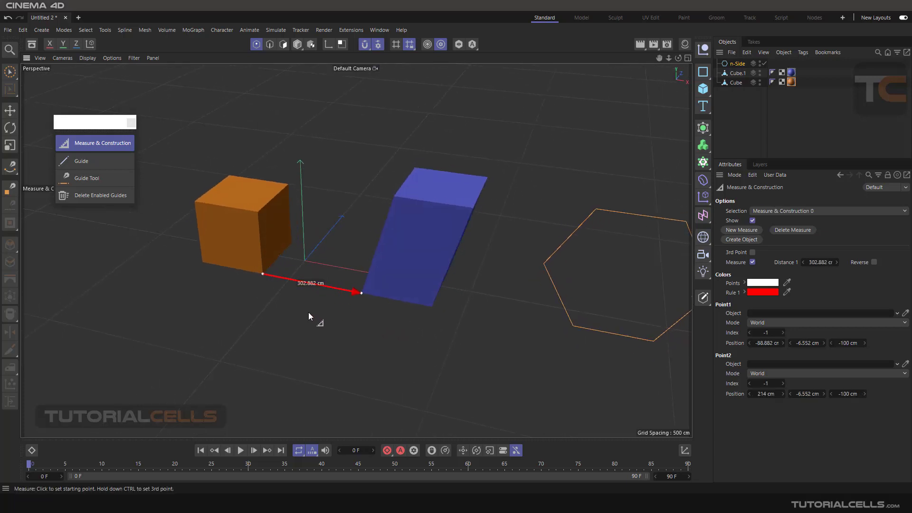
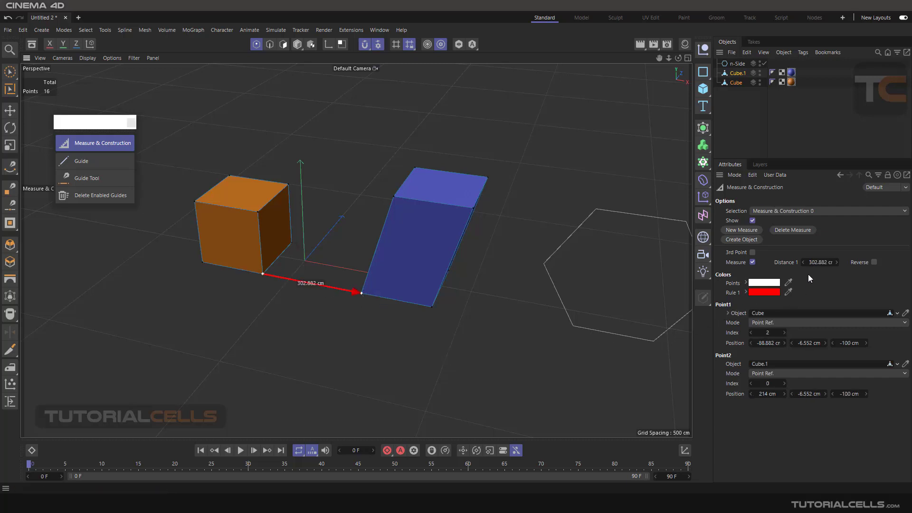
- Adjust Distance 1 between the orange cube and the blue box, deselect both, and delete the measurement
{"action": "left_click_drag", "start_coordinate": [812, 260], "coordinate": [815, 260]}
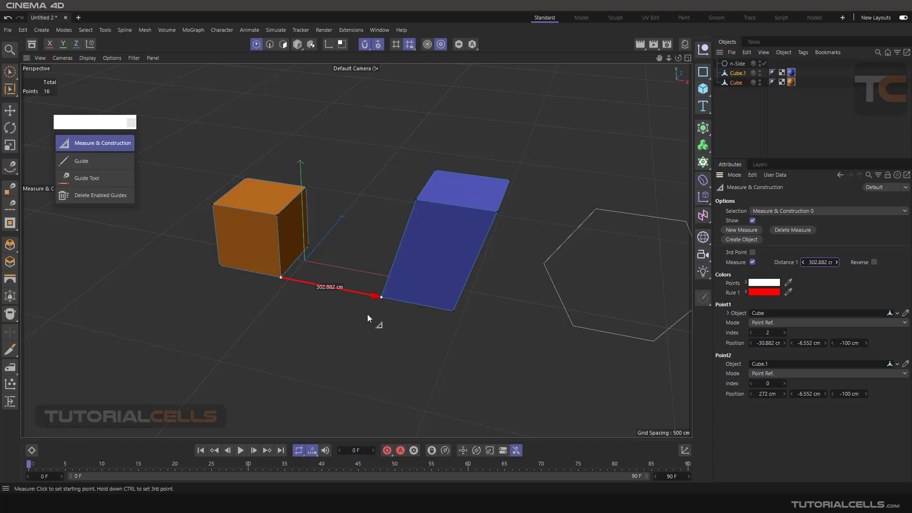
{"action": "left_click", "coordinate": [719, 101]}
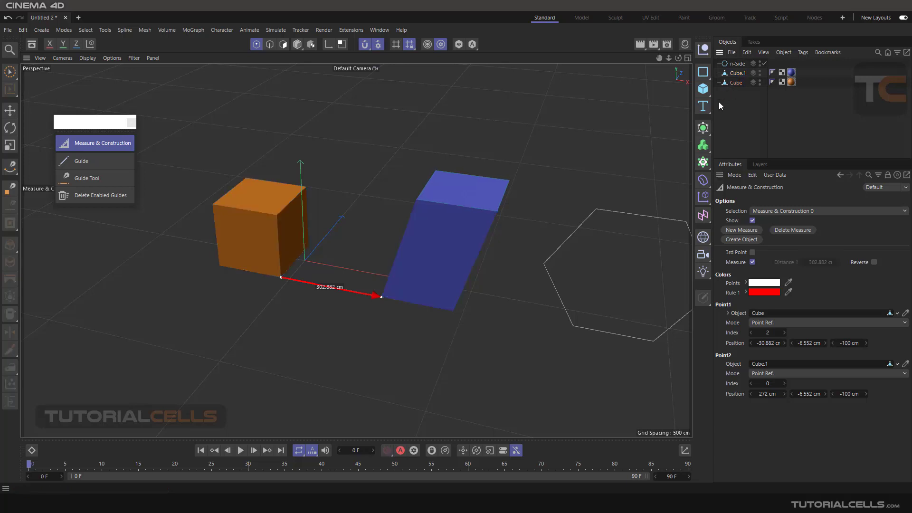
{"action": "left_click_drag", "start_coordinate": [361, 247], "coordinate": [418, 238], "text": "alt"}
{"action": "left_click", "coordinate": [792, 230]}
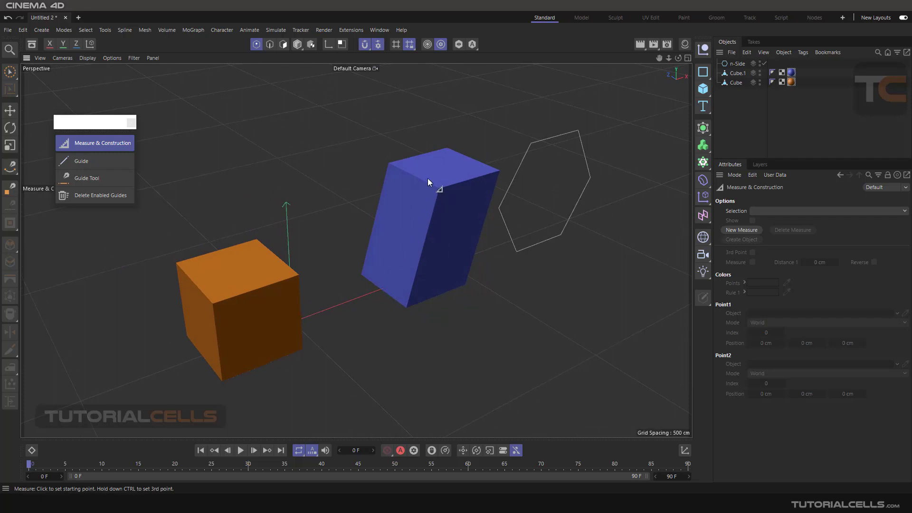
- Measure Cube.1 from the midpoint of its left face's lower edge to the midpoint of the upper edge, and delete the measurement
{"action": "left_click", "coordinate": [732, 73]}
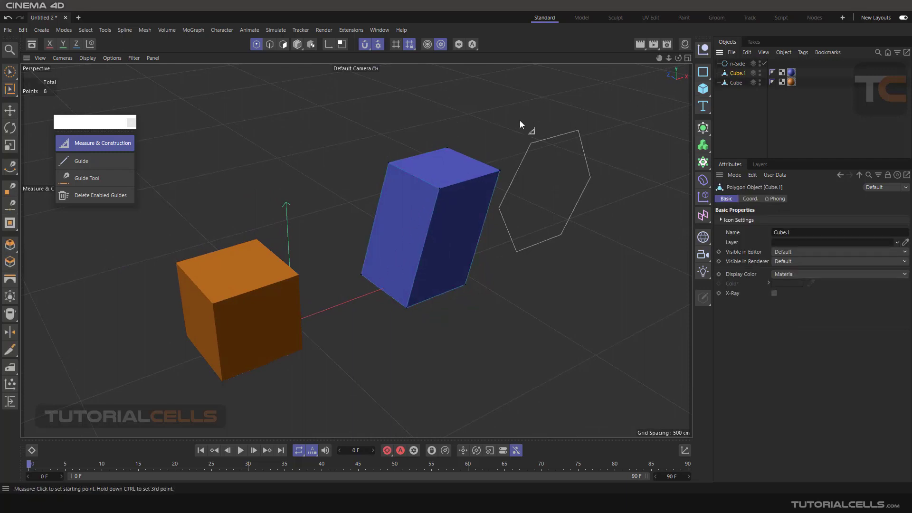
{"action": "left_click", "coordinate": [91, 144]}
{"action": "left_click", "coordinate": [95, 142]}
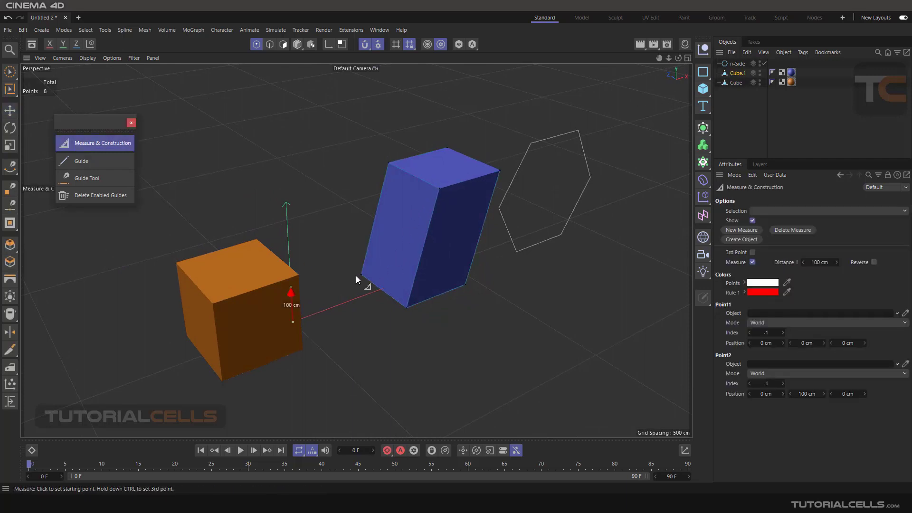
{"action": "left_click_drag", "start_coordinate": [383, 290], "coordinate": [416, 179]}
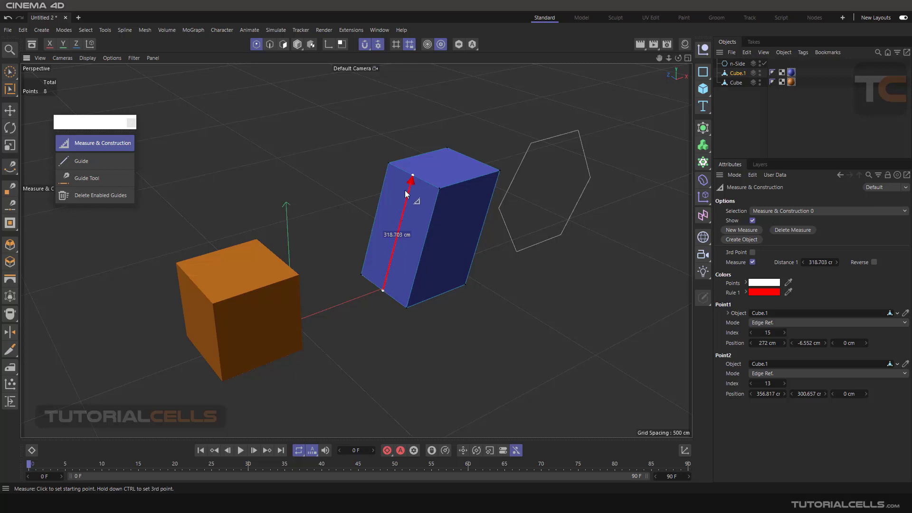
{"action": "left_click", "coordinate": [792, 230]}
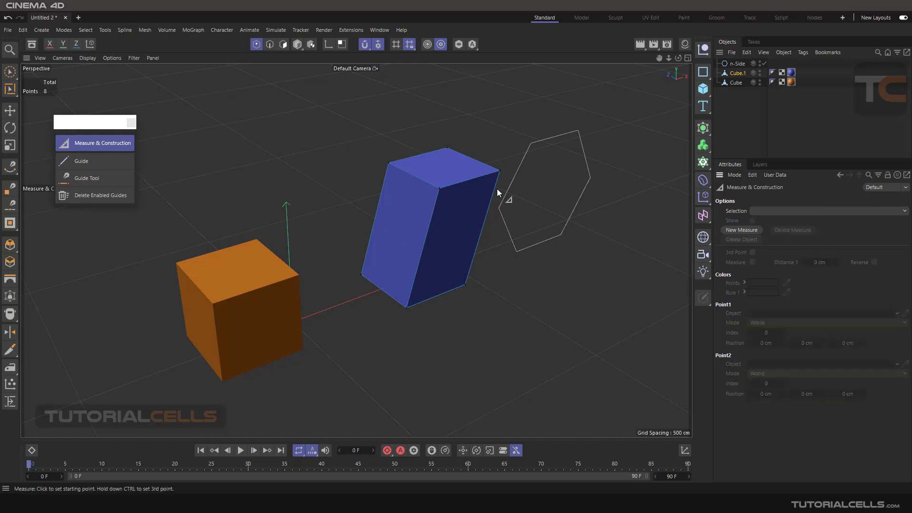
- Switch to Edges mode, select the upper edge of Cube.1's left face with the Move tool, and clear the selection
{"action": "left_click", "coordinate": [270, 44]}
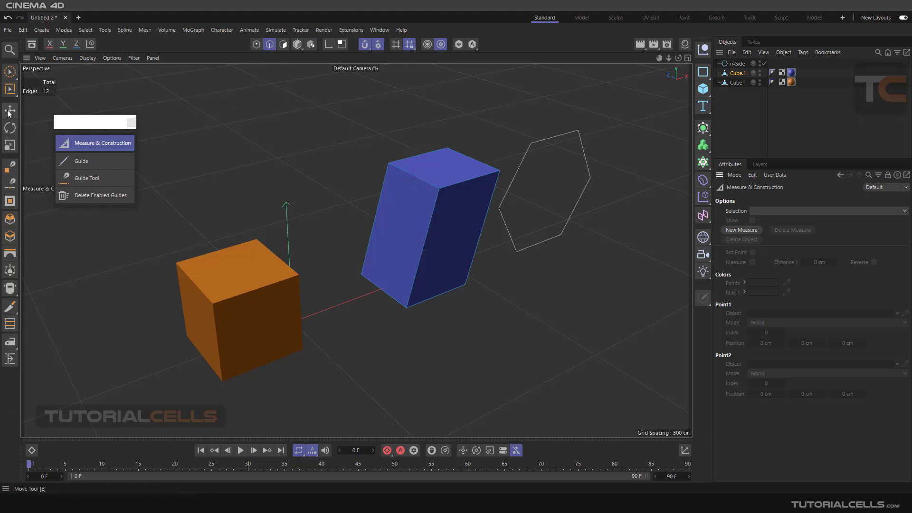
{"action": "key", "text": "e"}
{"action": "left_click", "coordinate": [426, 181]}
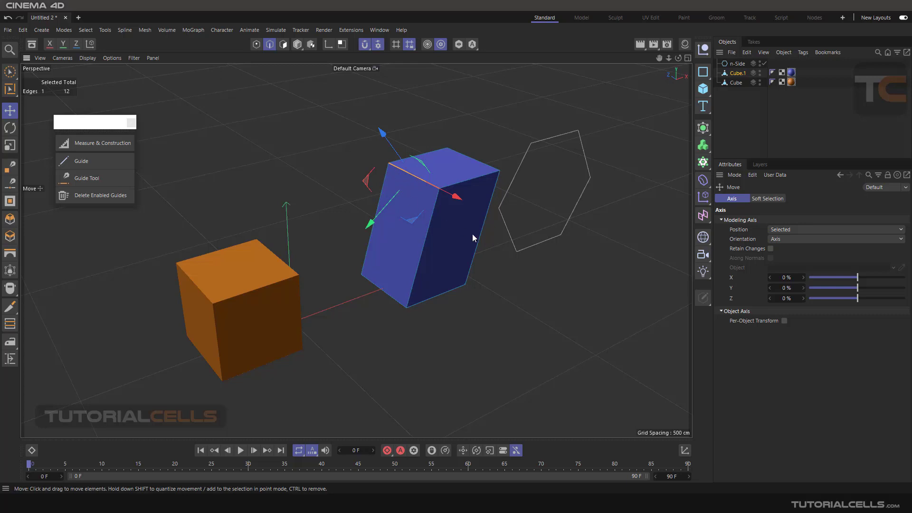
{"action": "left_click_drag", "start_coordinate": [472, 234], "coordinate": [514, 258], "text": "alt"}
{"action": "left_click", "coordinate": [515, 259]}
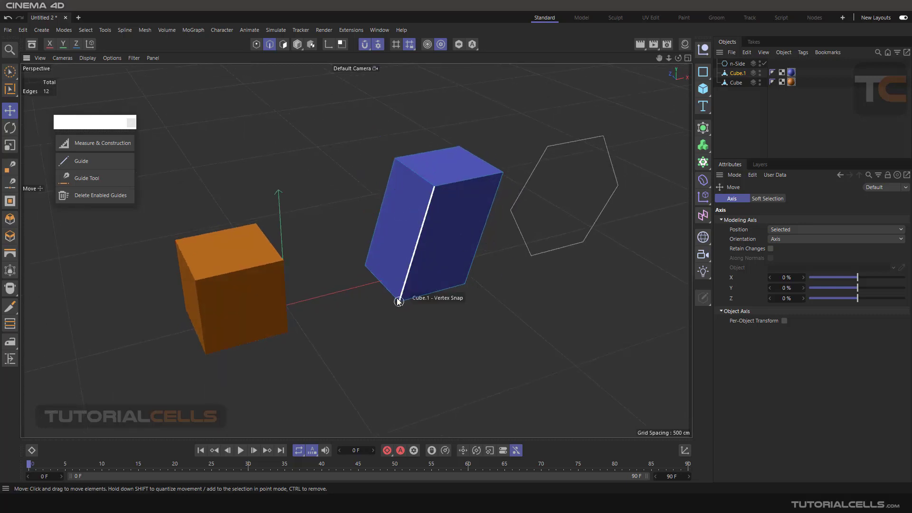
- Measure the blue box's slanted front edge from its lower to its upper corner, and switch to Points mode
{"action": "left_click", "coordinate": [114, 143]}
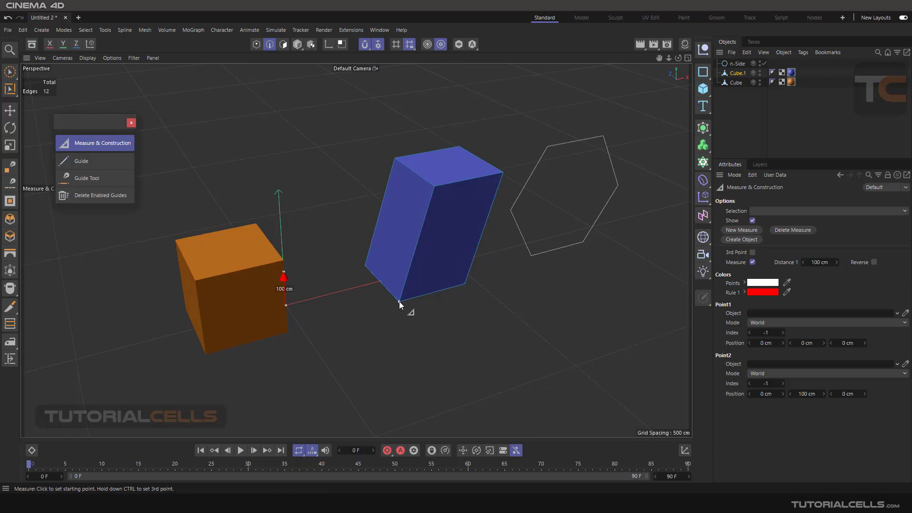
{"action": "left_click_drag", "start_coordinate": [400, 301], "coordinate": [434, 187]}
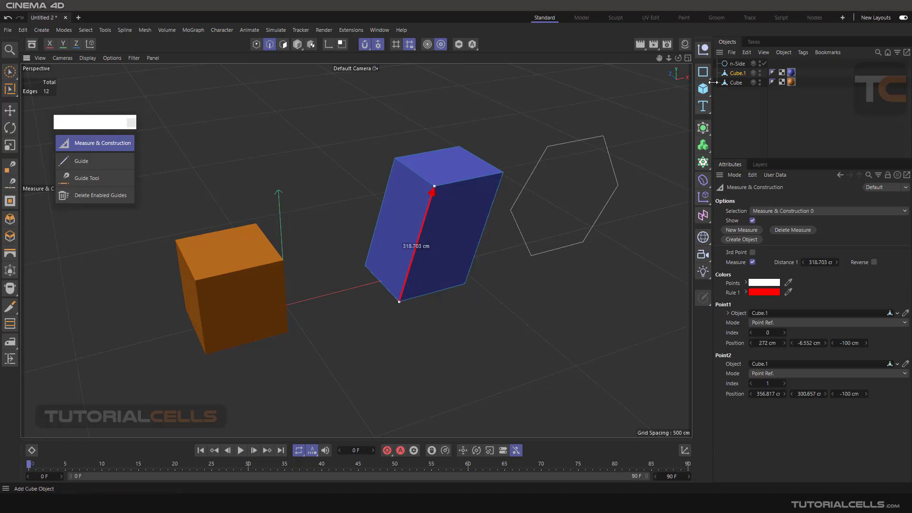
{"action": "left_click", "coordinate": [259, 44]}
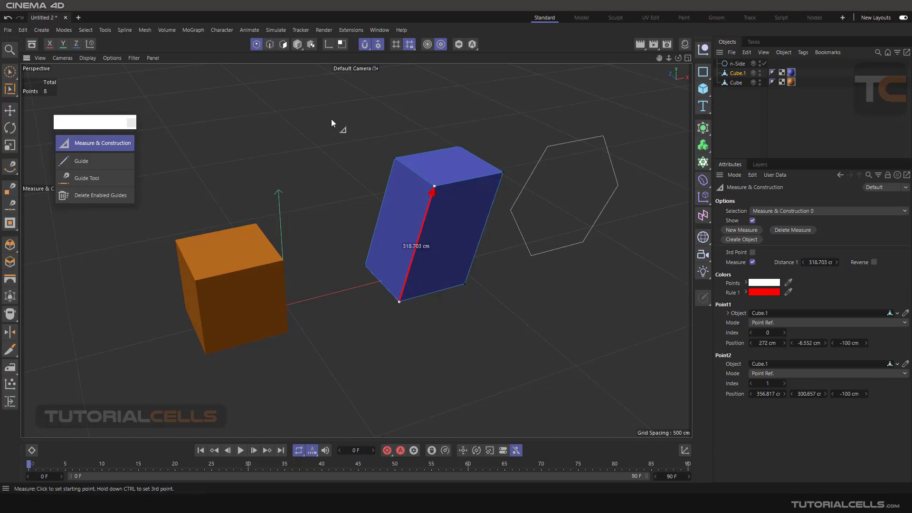
- Select the upper front corner point of the blue box with the Move tool
{"action": "key", "text": "e"}
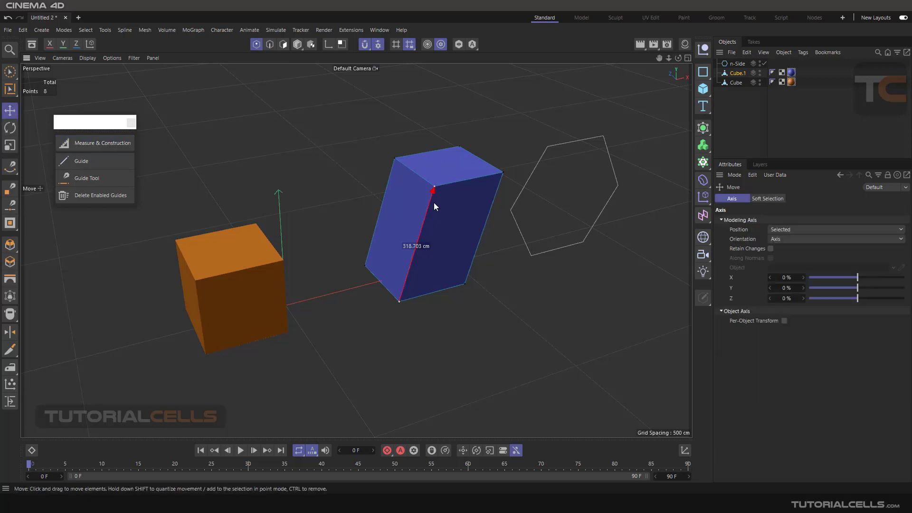
{"action": "left_click", "coordinate": [438, 188]}
{"action": "left_click_drag", "start_coordinate": [437, 140], "coordinate": [435, 161]}
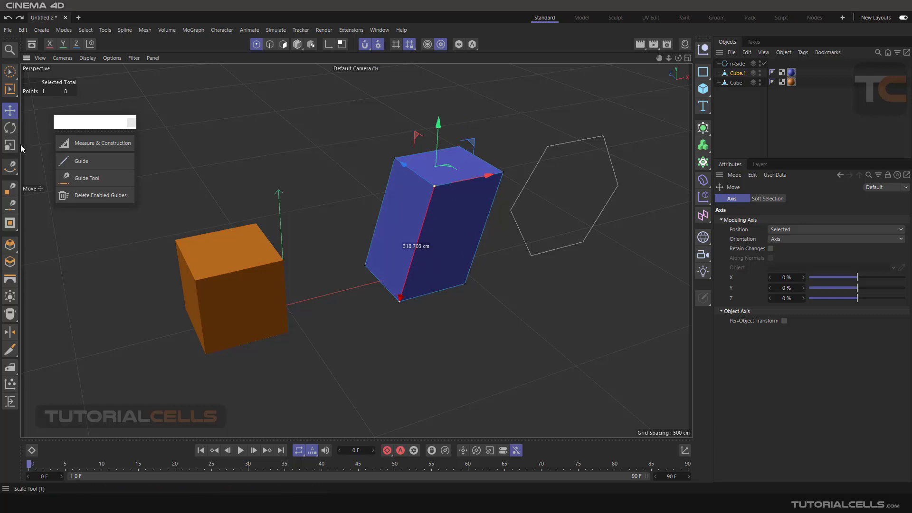
- Replace the existing measurement with a new one from the blue box's lower front corner to the upper front corner
{"action": "left_click", "coordinate": [89, 144]}
{"action": "left_click", "coordinate": [799, 231]}
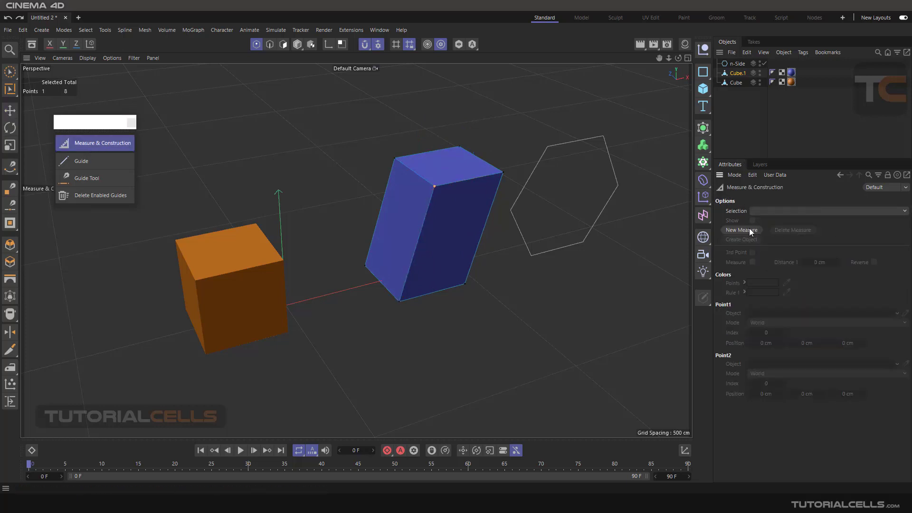
{"action": "left_click", "coordinate": [748, 231]}
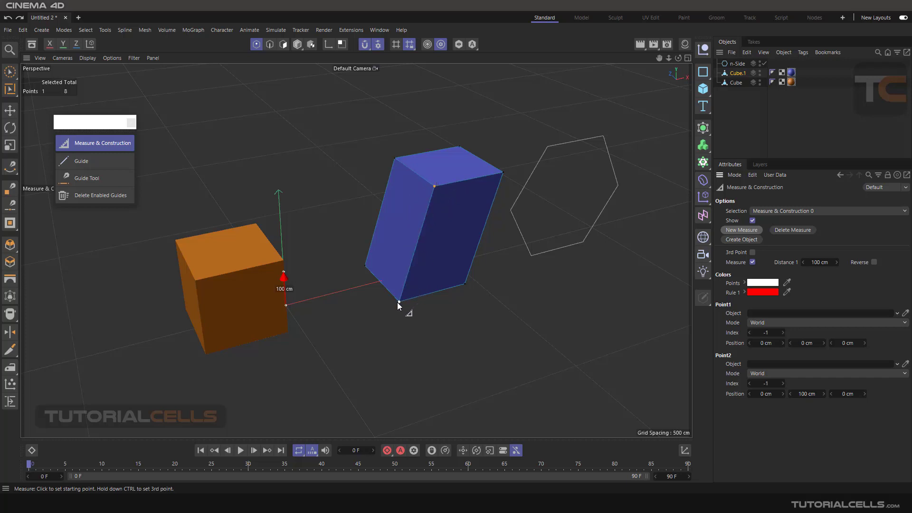
{"action": "left_click_drag", "start_coordinate": [399, 301], "coordinate": [434, 186]}
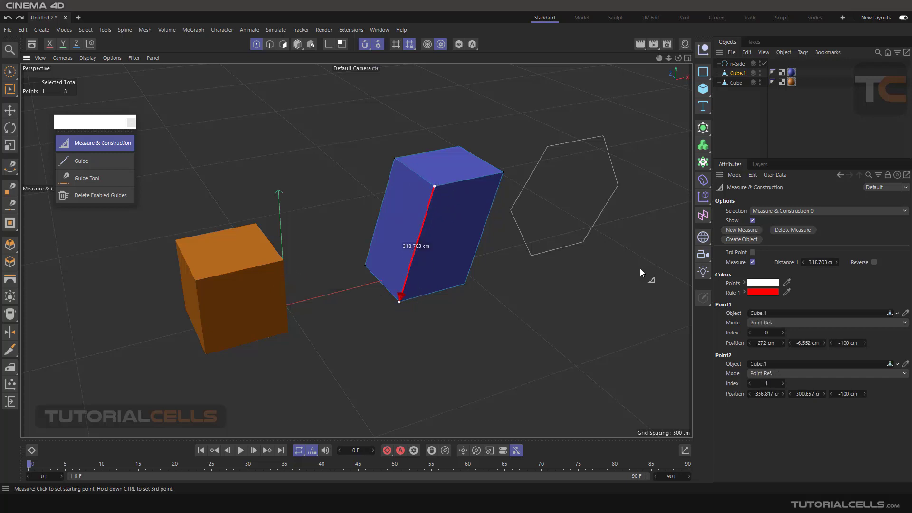
- Adjust Distance 1 along the blue box's slanted front edge and delete the measurement
{"action": "left_click_drag", "start_coordinate": [816, 264], "coordinate": [814, 265]}
{"action": "left_click_drag", "start_coordinate": [457, 199], "coordinate": [524, 180], "text": "alt"}
{"action": "left_click", "coordinate": [780, 230]}
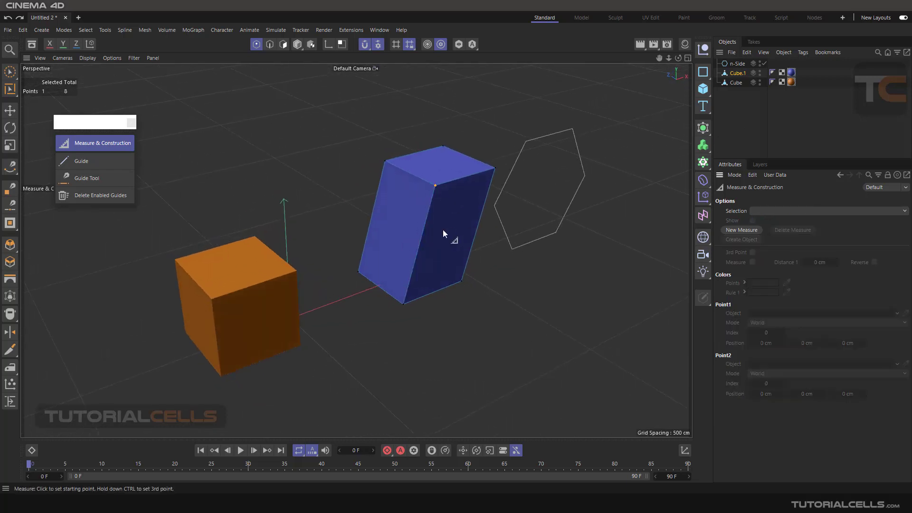
- Switch to Edges mode and select the upper edge of the blue box's left face with the Move tool
{"action": "left_click", "coordinate": [270, 45]}
{"action": "left_click", "coordinate": [9, 111]}
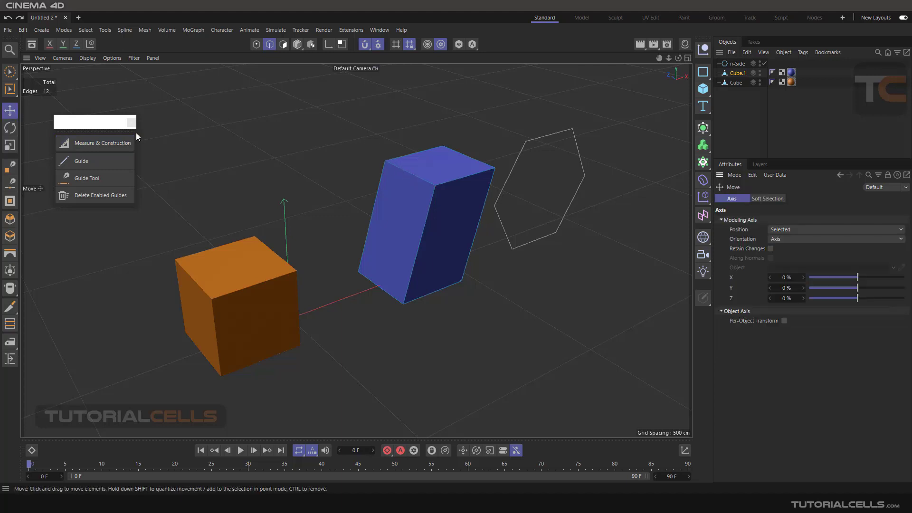
{"action": "left_click", "coordinate": [412, 178]}
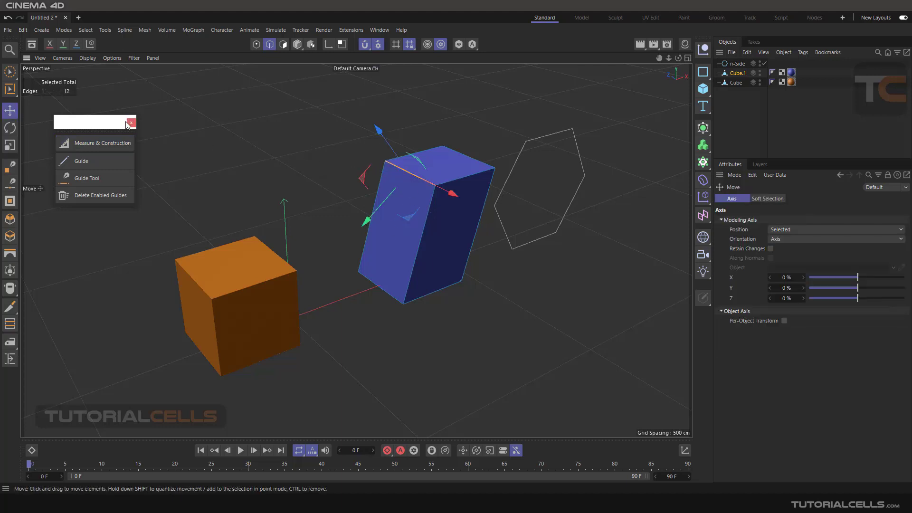
- Measure from the midpoint of the left face's lower edge to that of its upper edge, and adjust Distance 1 to about 303 cm
{"action": "left_click", "coordinate": [119, 142]}
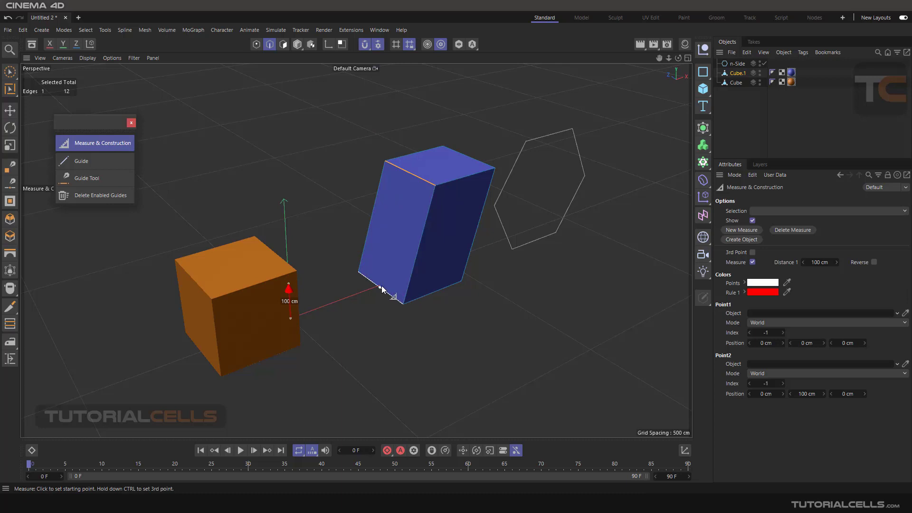
{"action": "left_click_drag", "start_coordinate": [380, 287], "coordinate": [394, 231]}
{"action": "mouse_move", "coordinate": [412, 178]}
{"action": "left_mouse_down"}
{"action": "mouse_move", "coordinate": [405, 189]}
{"action": "mouse_move", "coordinate": [407, 179]}
{"action": "left_mouse_up"}
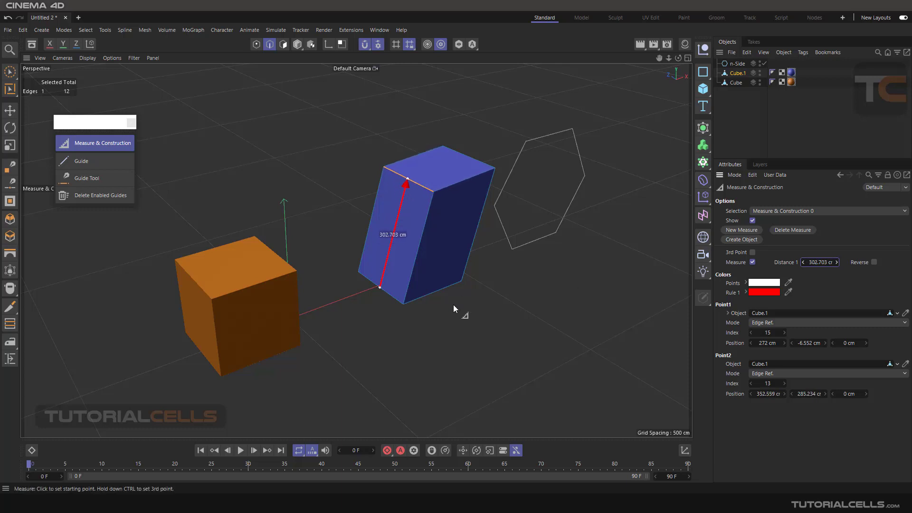
- Delete the edge-to-edge measurement, then deselect the blue box in Model mode
{"action": "left_click", "coordinate": [452, 321]}
{"action": "left_click_drag", "start_coordinate": [445, 293], "coordinate": [412, 278], "text": "alt"}
{"action": "left_click", "coordinate": [791, 230]}
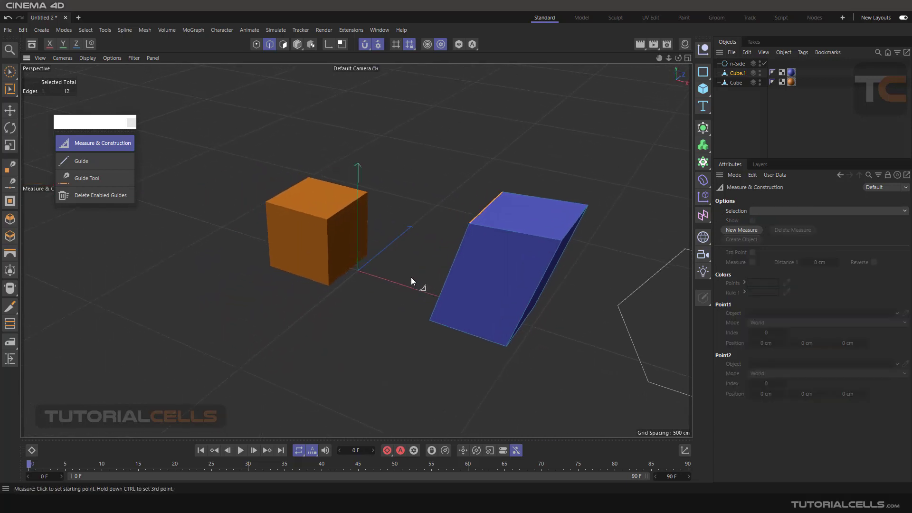
{"action": "left_click", "coordinate": [10, 110]}
{"action": "left_click", "coordinate": [411, 203]}
{"action": "left_click_drag", "start_coordinate": [410, 203], "coordinate": [416, 222], "text": "alt"}
{"action": "left_click_drag", "start_coordinate": [742, 118], "coordinate": [723, 67]}
{"action": "key", "text": "Return"}
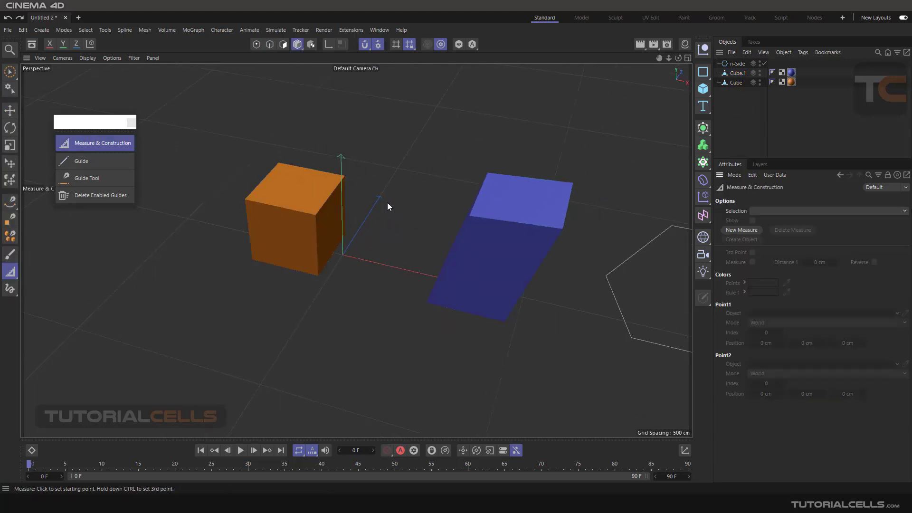
- Add a new measurement and select both Cube.1 and Cube
{"action": "mouse_move", "coordinate": [332, 270]}
{"action": "left_mouse_down", "text": "alt"}
{"action": "mouse_move", "coordinate": [351, 262]}
{"action": "mouse_move", "coordinate": [338, 272]}
{"action": "left_mouse_up", "text": "alt"}
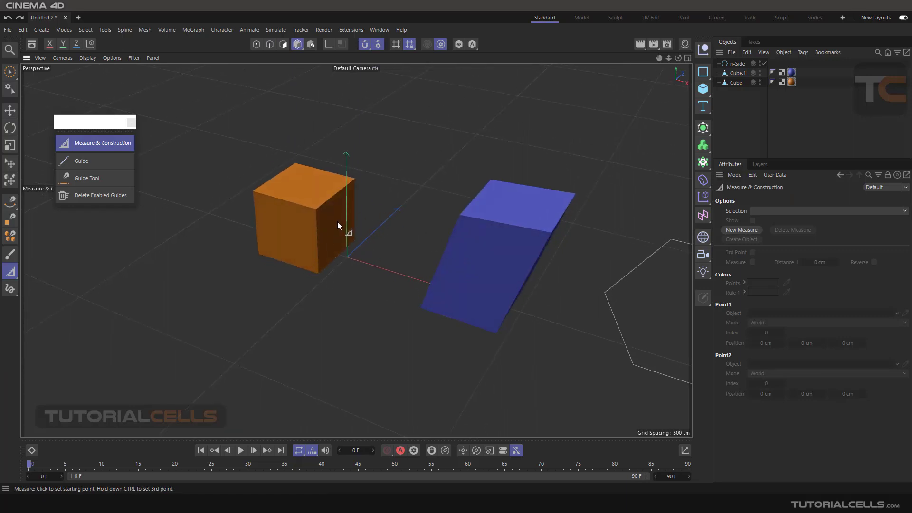
{"action": "left_click_drag", "start_coordinate": [338, 221], "coordinate": [381, 272], "text": "alt"}
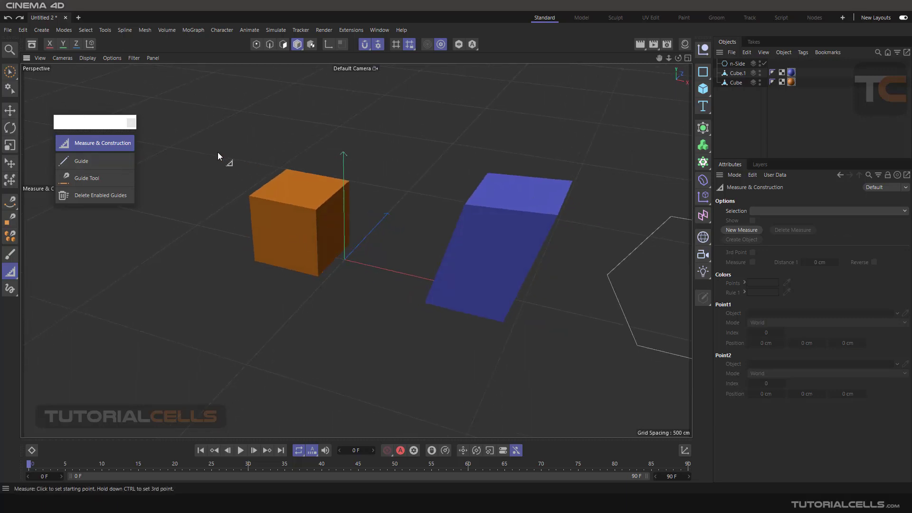
{"action": "left_click", "coordinate": [730, 230]}
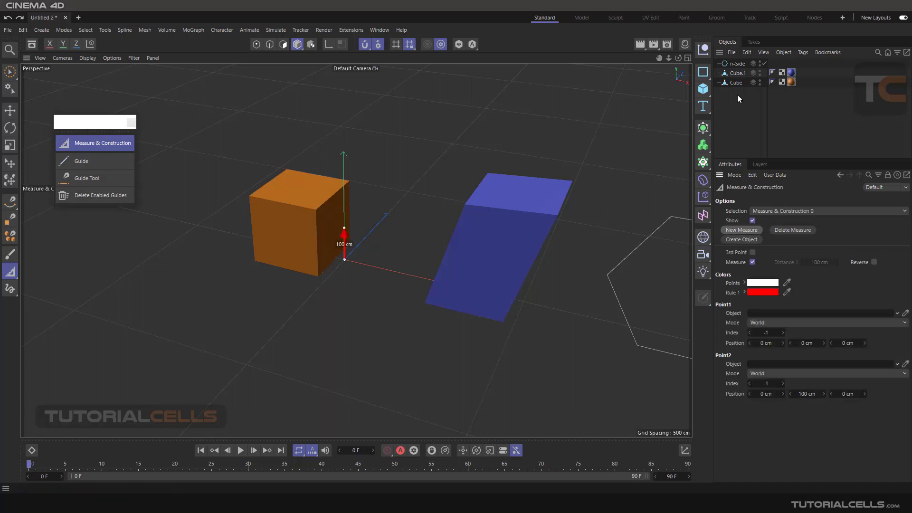
{"action": "left_click_drag", "start_coordinate": [738, 95], "coordinate": [722, 70]}
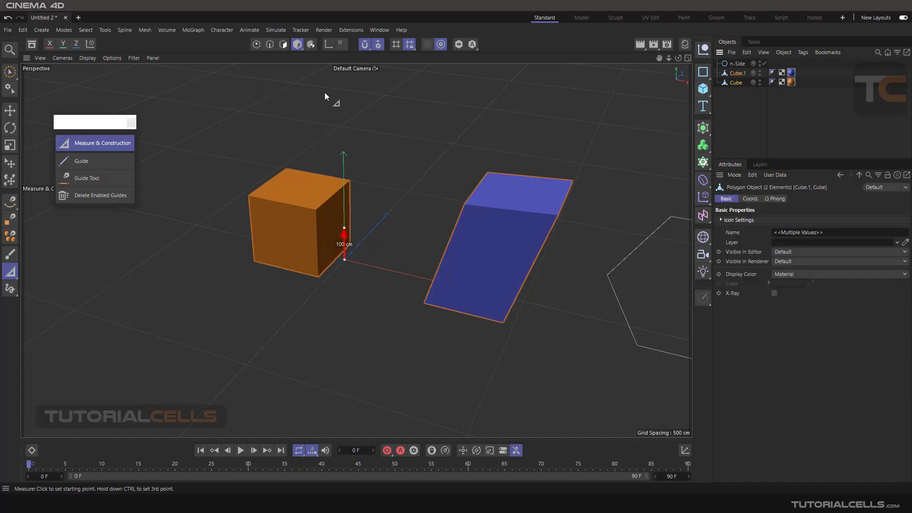
- Switch to Points mode and clear the point selection with the Move tool
{"action": "left_click", "coordinate": [257, 45]}
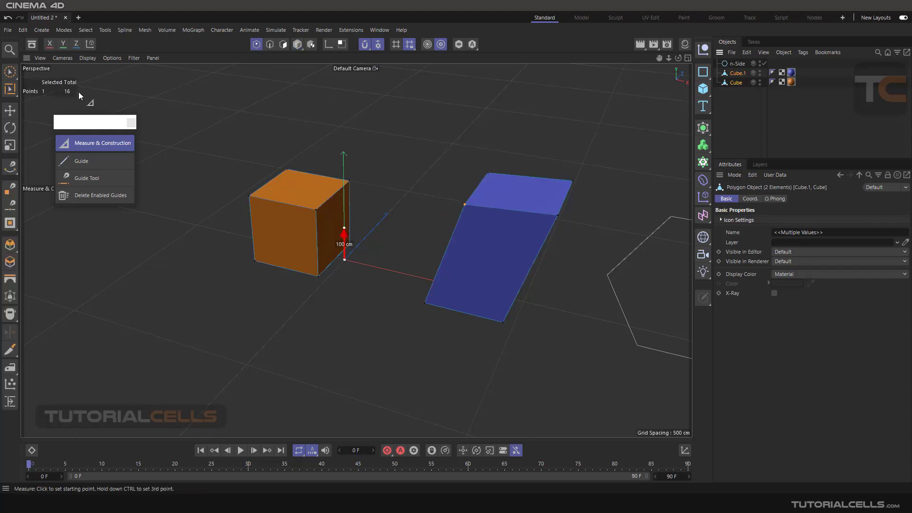
{"action": "left_click", "coordinate": [10, 110]}
{"action": "left_click", "coordinate": [418, 155]}
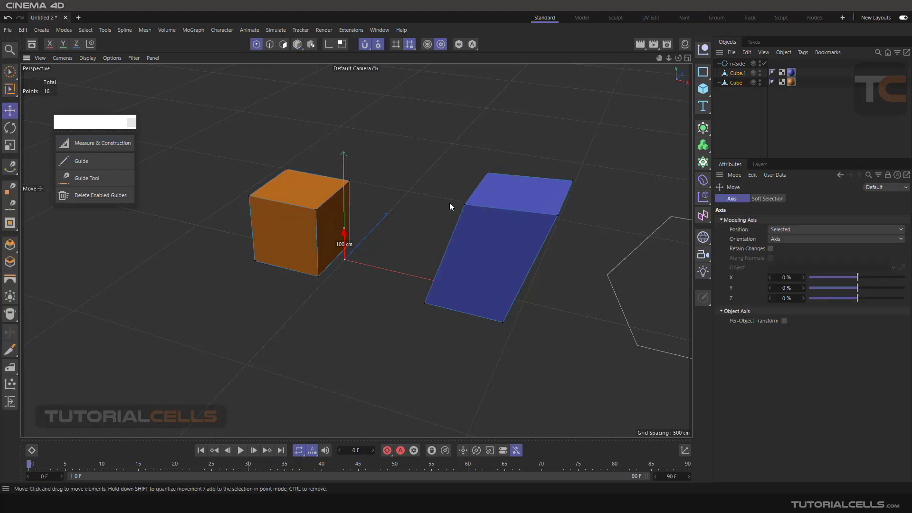
{"action": "left_click_drag", "start_coordinate": [434, 190], "coordinate": [430, 186], "text": "alt"}
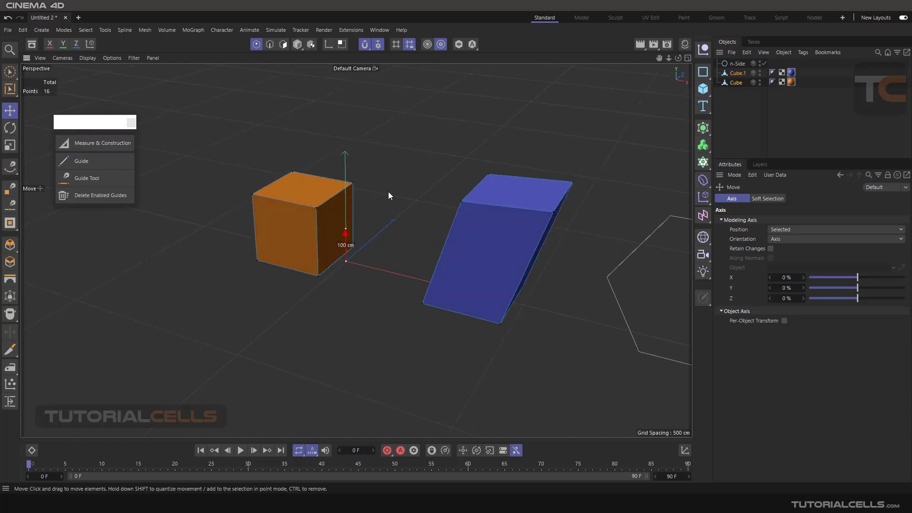
- Measure from the orange cube's lower front corner to the nearest lower front corner of the blue box
{"action": "left_click_drag", "start_coordinate": [316, 283], "coordinate": [423, 304]}
{"action": "key", "text": "ctrl+z"}
{"action": "left_click", "coordinate": [107, 144]}
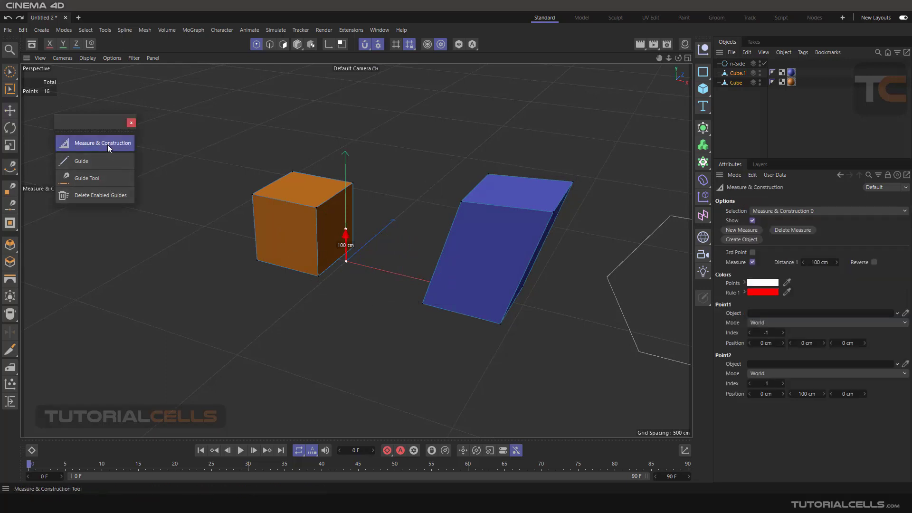
{"action": "left_click_drag", "start_coordinate": [318, 277], "coordinate": [424, 305]}
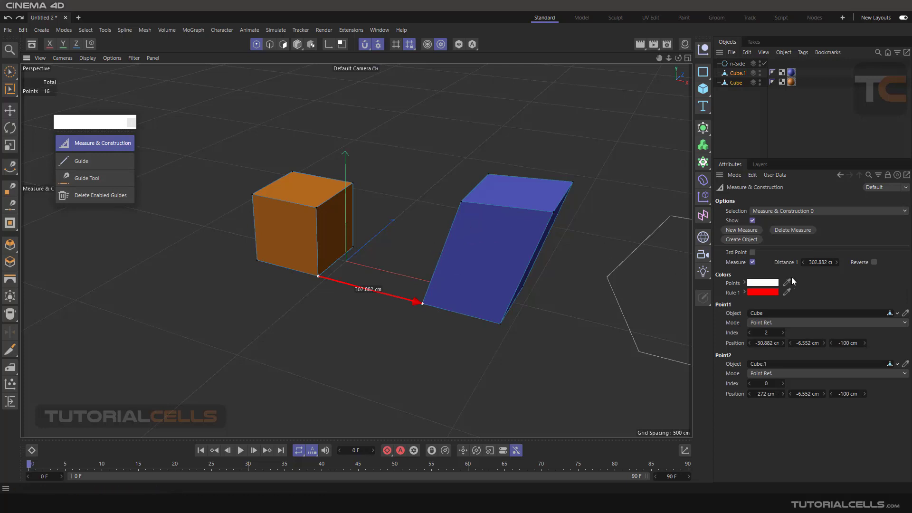
- Switch to Model mode, enable Reverse for the measurement, and adjust Distance 1 to about 85 cm
{"action": "left_click", "coordinate": [299, 46]}
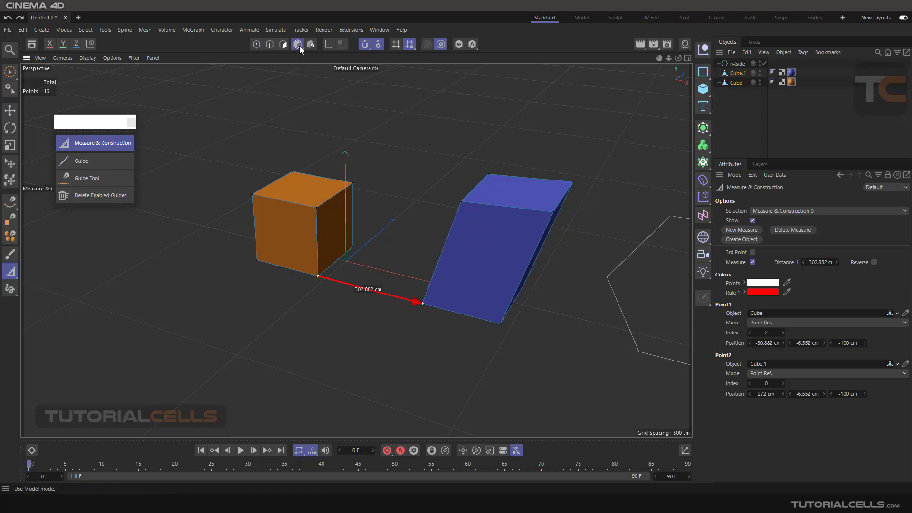
{"action": "mouse_move", "coordinate": [818, 262]}
{"action": "left_mouse_down"}
{"action": "mouse_move", "coordinate": [802, 262]}
{"action": "mouse_move", "coordinate": [843, 270]}
{"action": "mouse_move", "coordinate": [803, 262]}
{"action": "mouse_move", "coordinate": [820, 262]}
{"action": "left_mouse_up"}
{"action": "left_click", "coordinate": [874, 262]}
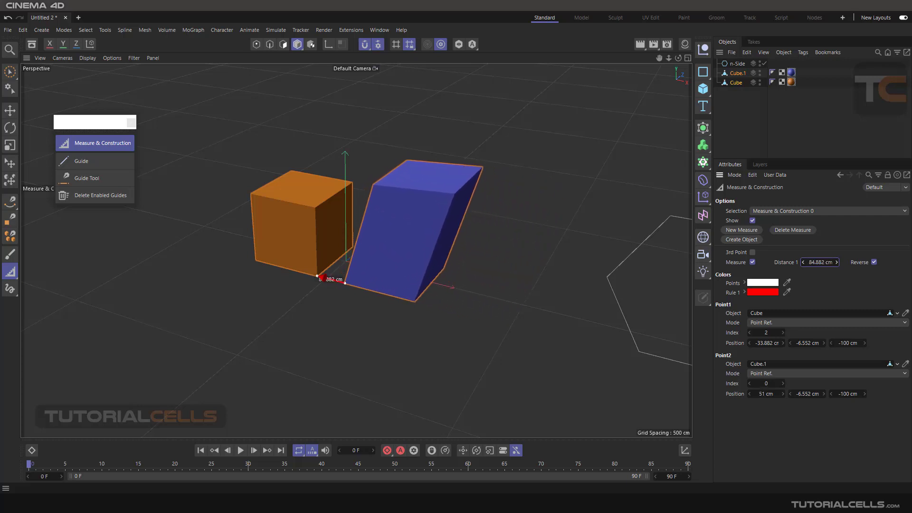
- Set Distance 1 to 0 cm so the two measured corners meet, and delete the measurement
{"action": "double_click", "coordinate": [822, 262]}
{"action": "type", "text": "0"}
{"action": "key", "text": "Return"}
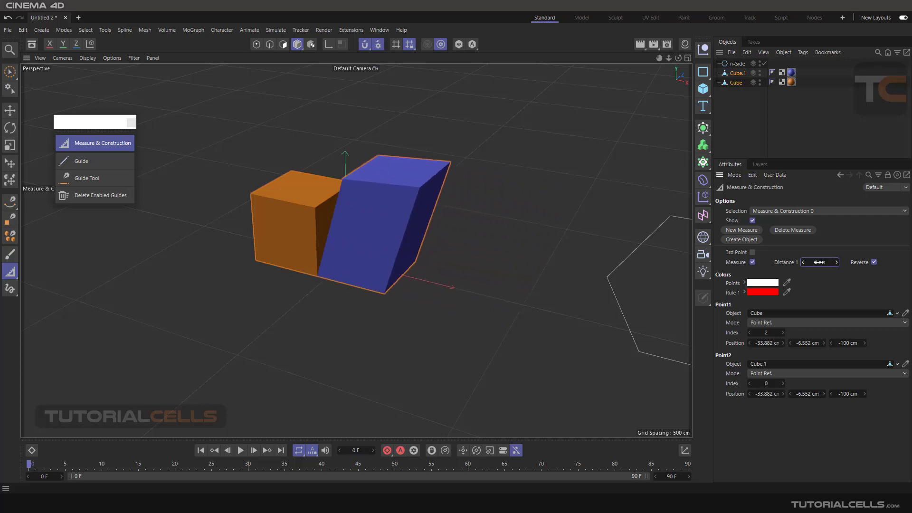
{"action": "left_click_drag", "start_coordinate": [430, 244], "coordinate": [653, 263], "text": "alt"}
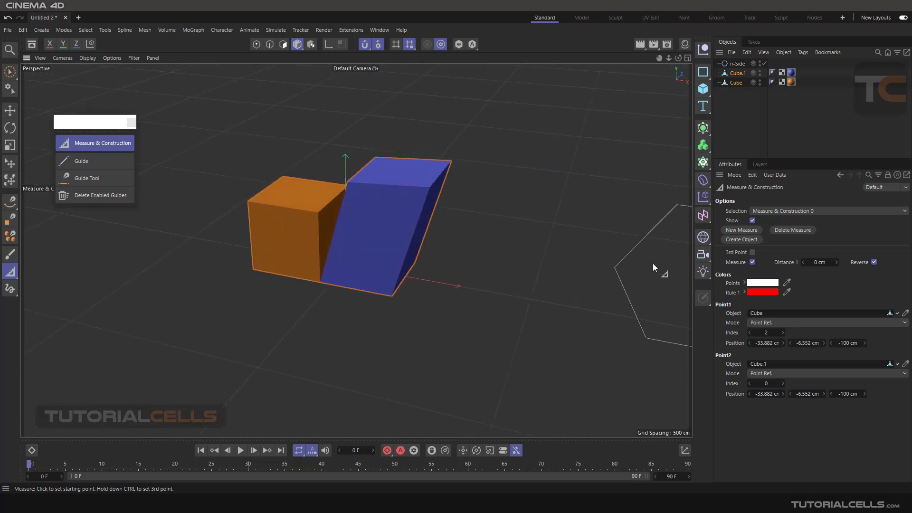
{"action": "left_click", "coordinate": [813, 262]}
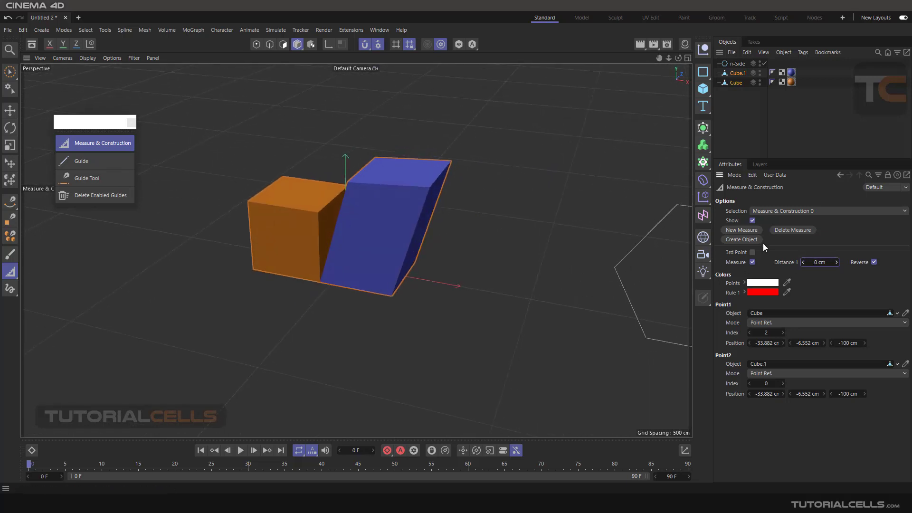
{"action": "left_click", "coordinate": [791, 230]}
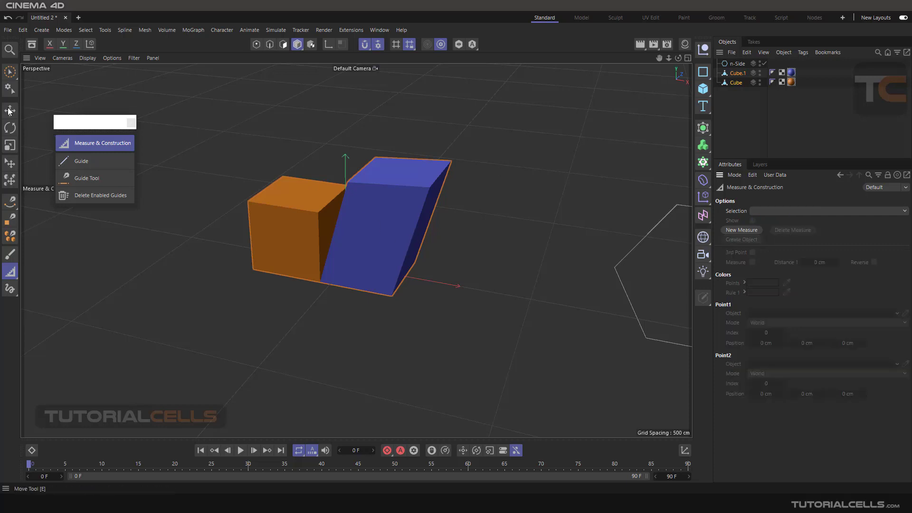
- Move the blue box away from the orange cube along the X axis
{"action": "key", "text": "e"}
{"action": "left_click", "coordinate": [383, 221]}
{"action": "left_click_drag", "start_coordinate": [397, 251], "coordinate": [378, 284]}
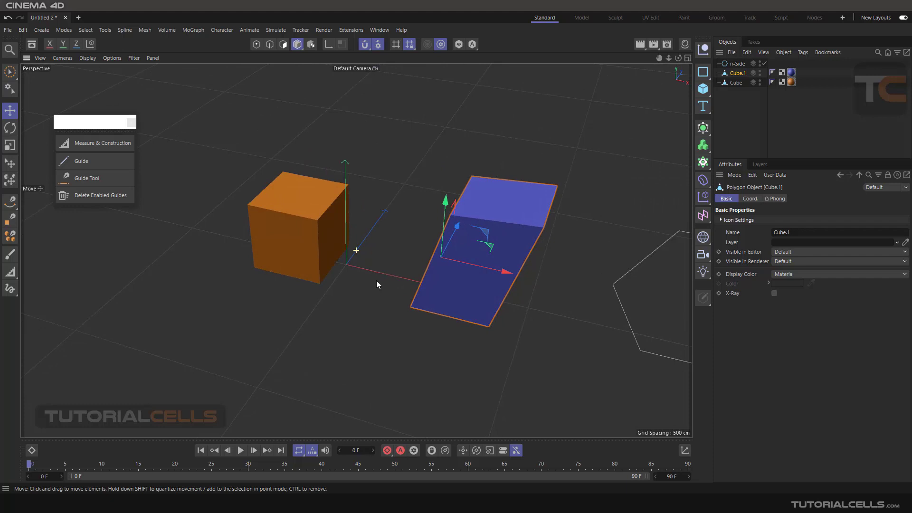
- Rotate the orange cube about its vertical axis so it sits at an angle to the blue box, and deselect it
{"action": "left_click", "coordinate": [327, 252]}
{"action": "left_click", "coordinate": [10, 127]}
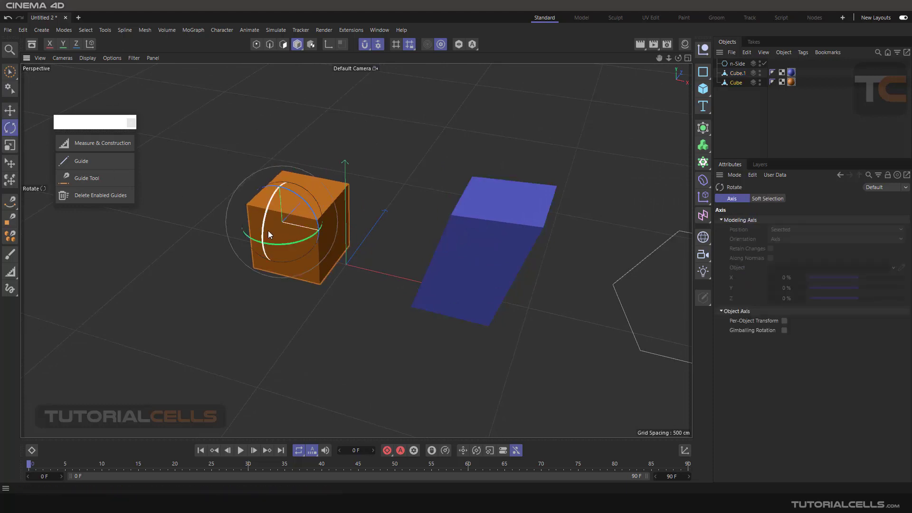
{"action": "left_click_drag", "start_coordinate": [283, 244], "coordinate": [266, 241]}
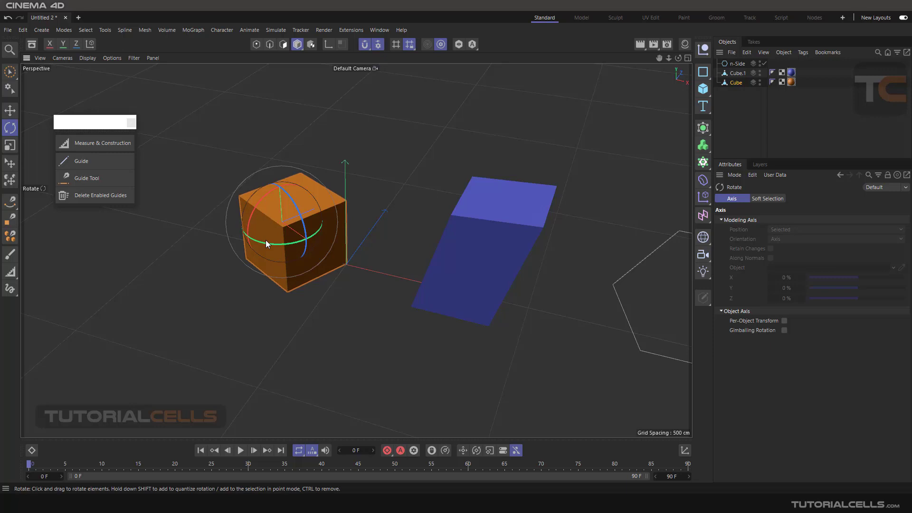
{"action": "key", "text": "ctrl+z"}
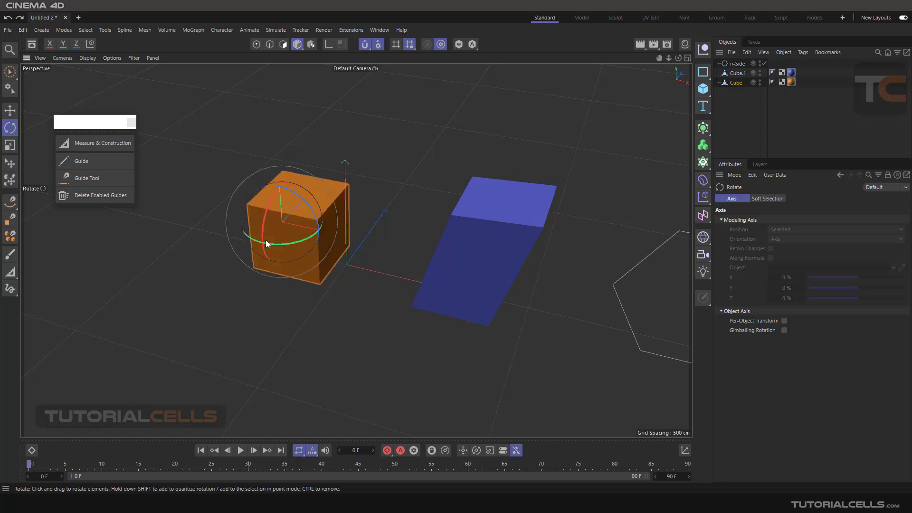
{"action": "mouse_move", "coordinate": [266, 240]}
{"action": "left_mouse_down"}
{"action": "mouse_move", "coordinate": [280, 247]}
{"action": "mouse_move", "coordinate": [249, 243]}
{"action": "left_mouse_up"}
{"action": "left_click", "coordinate": [363, 287]}
{"action": "middle_click_drag", "start_coordinate": [378, 285], "coordinate": [359, 234], "text": "alt"}
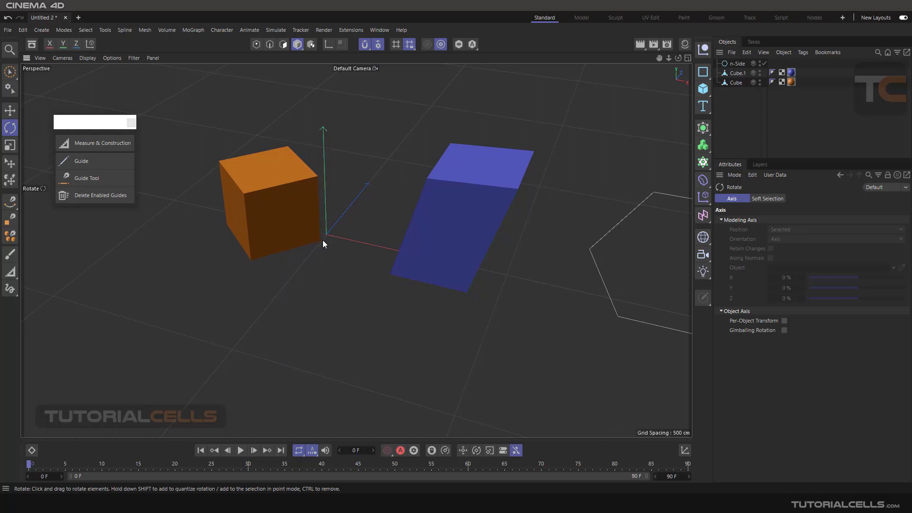
- Select both cubes in Points mode and measure from the rotated orange cube's nearest lower corner to the blue box's lower front corner
{"action": "left_click", "coordinate": [101, 146]}
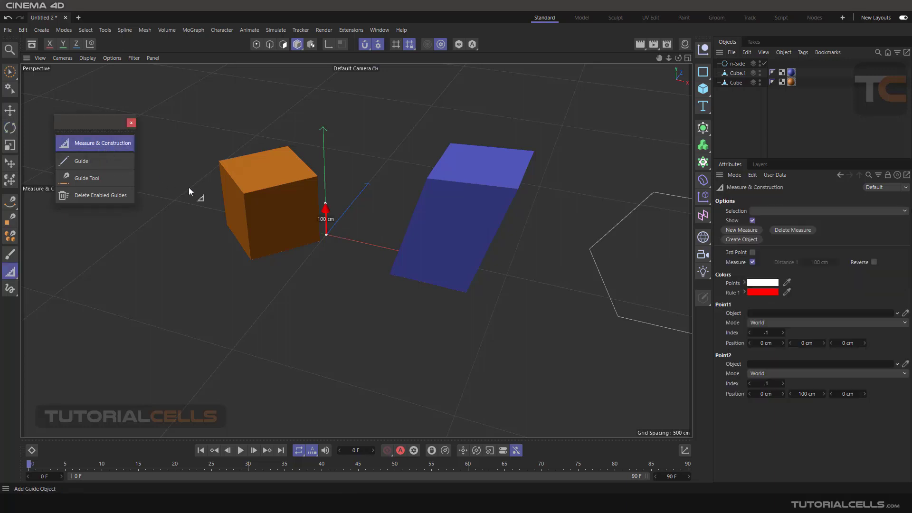
{"action": "left_click_drag", "start_coordinate": [742, 101], "coordinate": [720, 70]}
{"action": "left_click", "coordinate": [256, 44]}
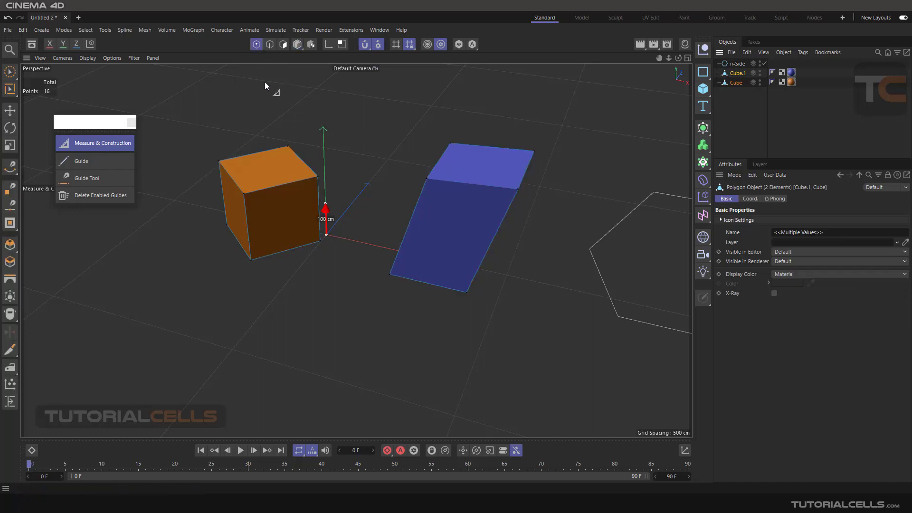
{"action": "left_click_drag", "start_coordinate": [321, 241], "coordinate": [389, 274]}
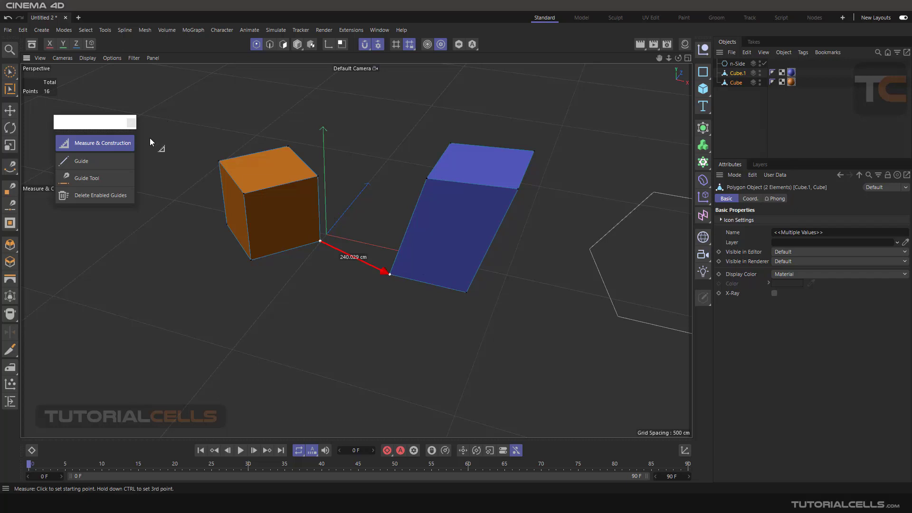
- In Model mode, set Distance 1 to 0 cm so the rotated orange cube's corner meets the blue box's corner, and delete the measurement
{"action": "left_click", "coordinate": [121, 144]}
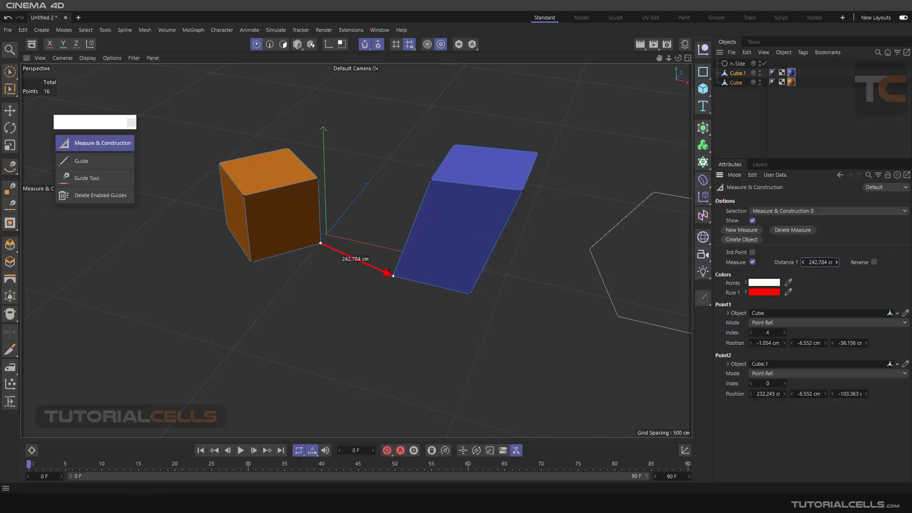
{"action": "left_click", "coordinate": [297, 44]}
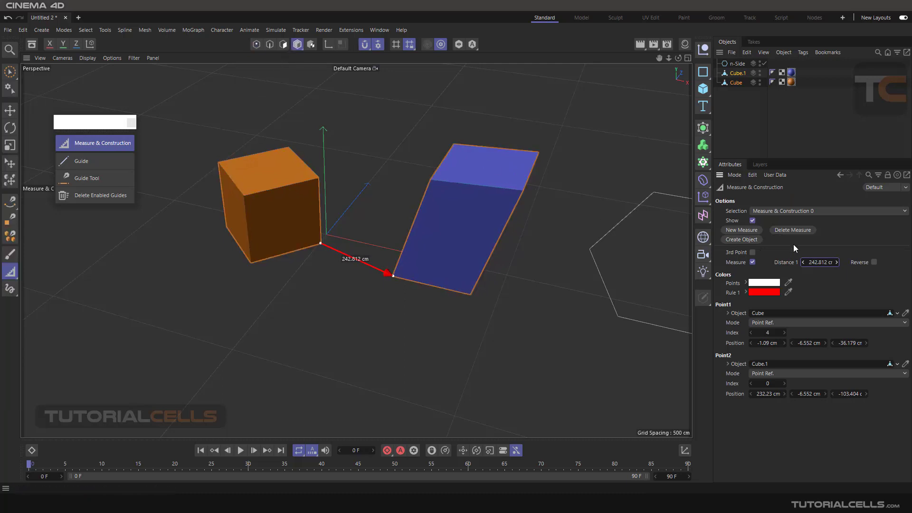
{"action": "double_click", "coordinate": [813, 262]}
{"action": "type", "text": "0"}
{"action": "key", "text": "Return"}
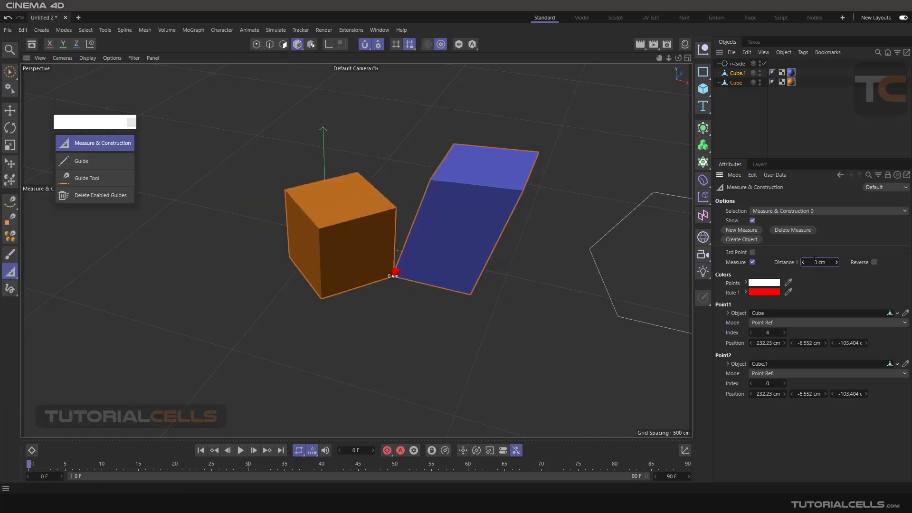
{"action": "left_click_drag", "start_coordinate": [353, 258], "coordinate": [777, 215], "text": "alt"}
{"action": "left_click", "coordinate": [805, 232]}
- Create a three-point measurement of the angle at the shared lower corner, along the blue box's lower edge and the orange cube's lower edge
{"action": "mouse_move", "coordinate": [324, 304]}
{"action": "left_mouse_down", "text": "alt"}
{"action": "mouse_move", "coordinate": [339, 288]}
{"action": "mouse_move", "coordinate": [336, 326]}
{"action": "mouse_move", "coordinate": [355, 319]}
{"action": "left_mouse_up", "text": "alt"}
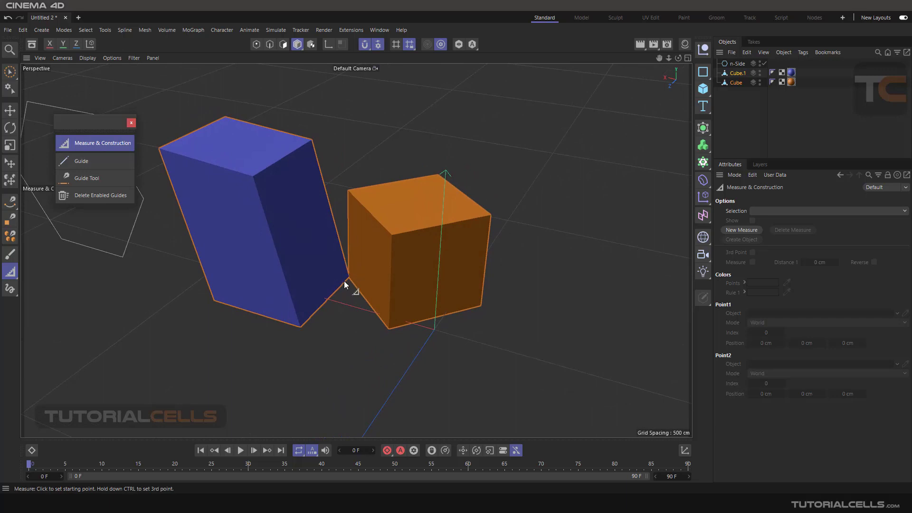
{"action": "left_click", "coordinate": [749, 231]}
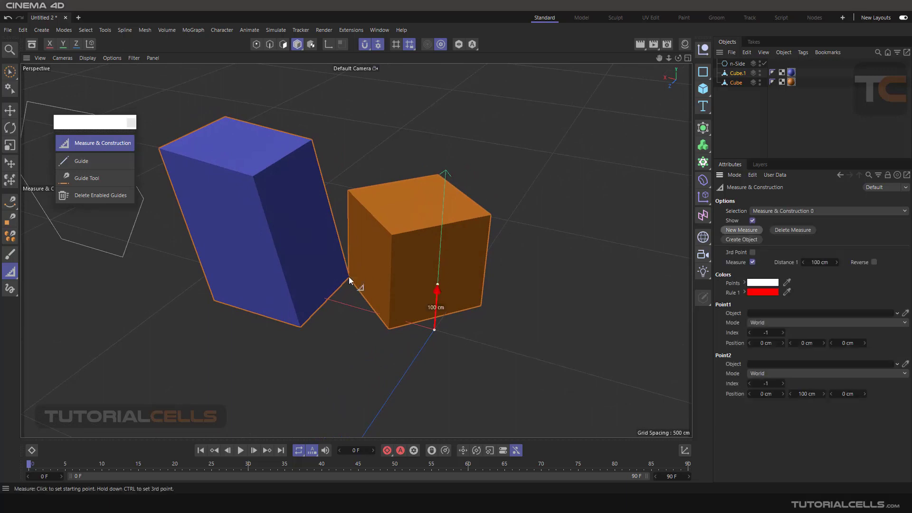
{"action": "left_click_drag", "start_coordinate": [349, 278], "coordinate": [301, 326]}
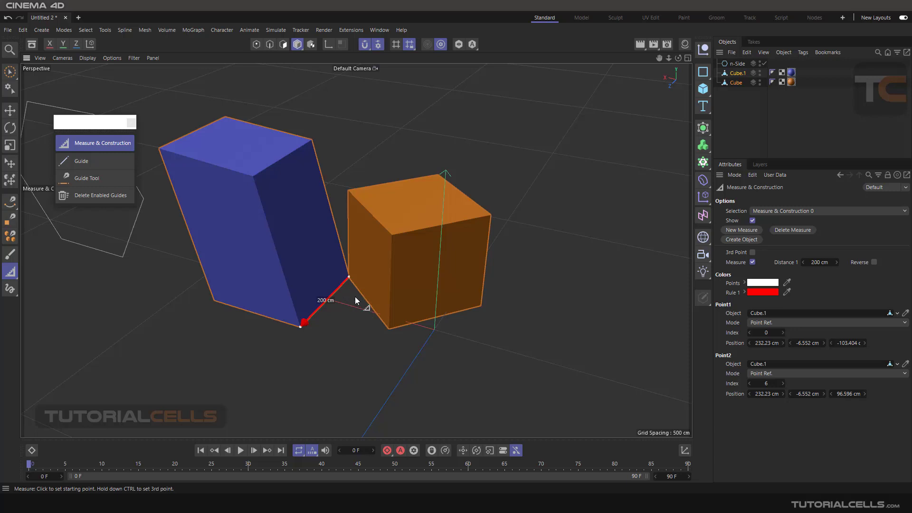
{"action": "left_click", "coordinate": [389, 328], "text": "ctrl"}
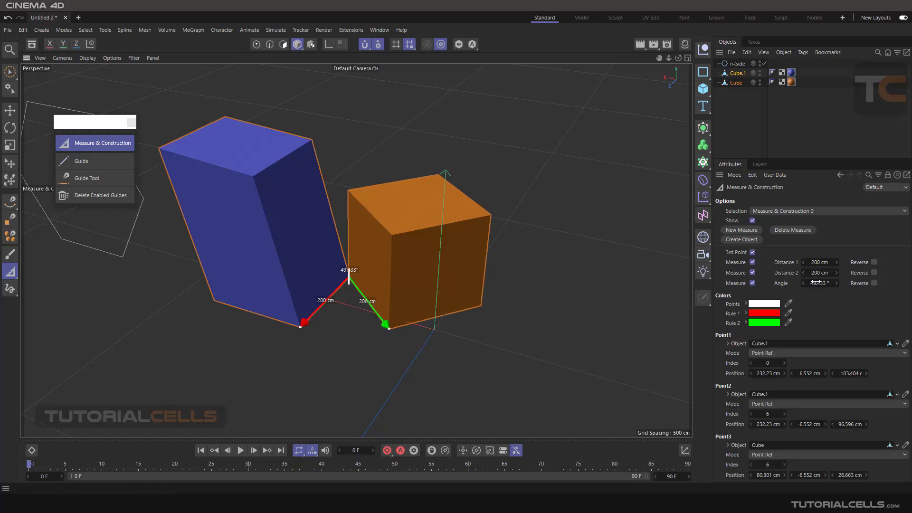
- Rotate the orange cube by setting the angle to 51.433°, and with the angle's Reverse enabled rotate the blue box to 58.433°
{"action": "left_click_drag", "start_coordinate": [817, 282], "coordinate": [861, 284]}
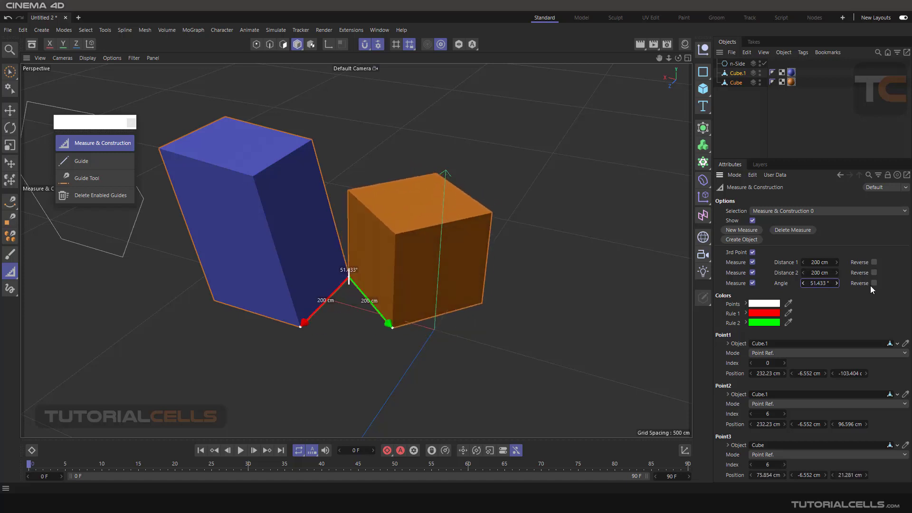
{"action": "left_click", "coordinate": [874, 284]}
{"action": "left_click_drag", "start_coordinate": [815, 283], "coordinate": [818, 284]}
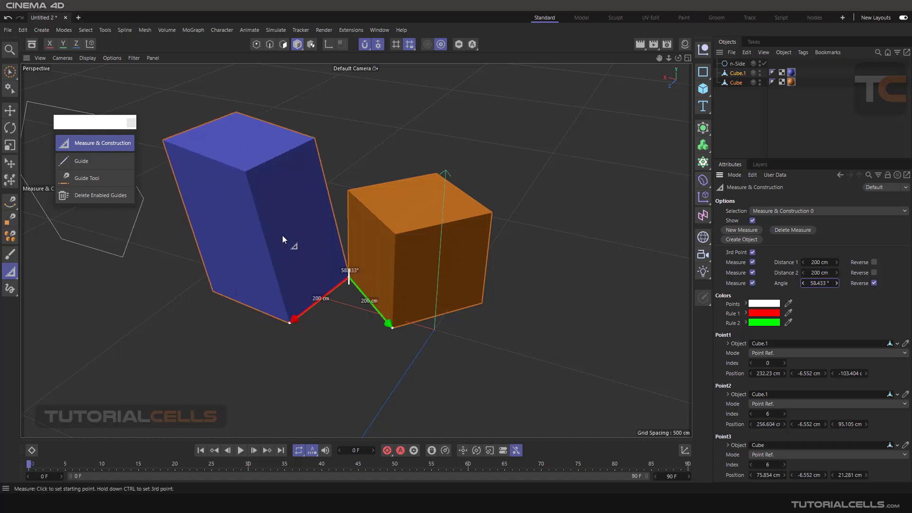
{"action": "left_click_drag", "start_coordinate": [281, 235], "coordinate": [348, 250], "text": "alt"}
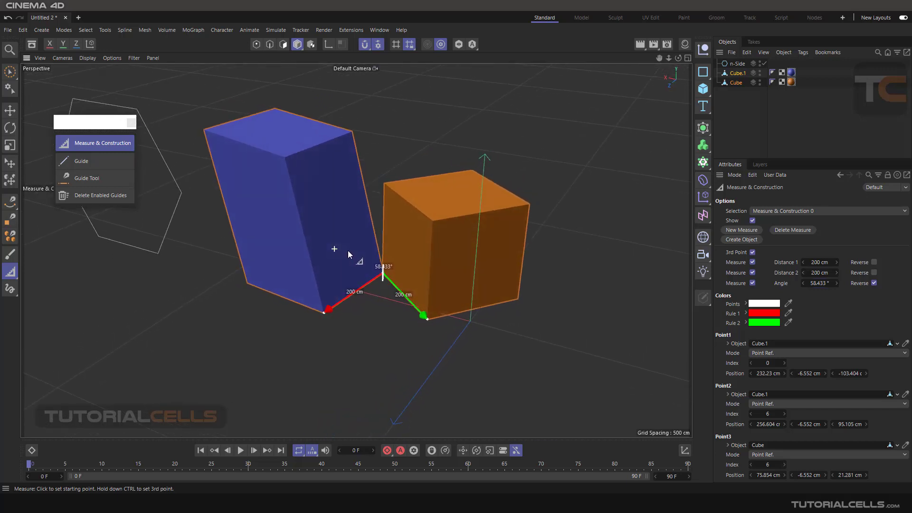